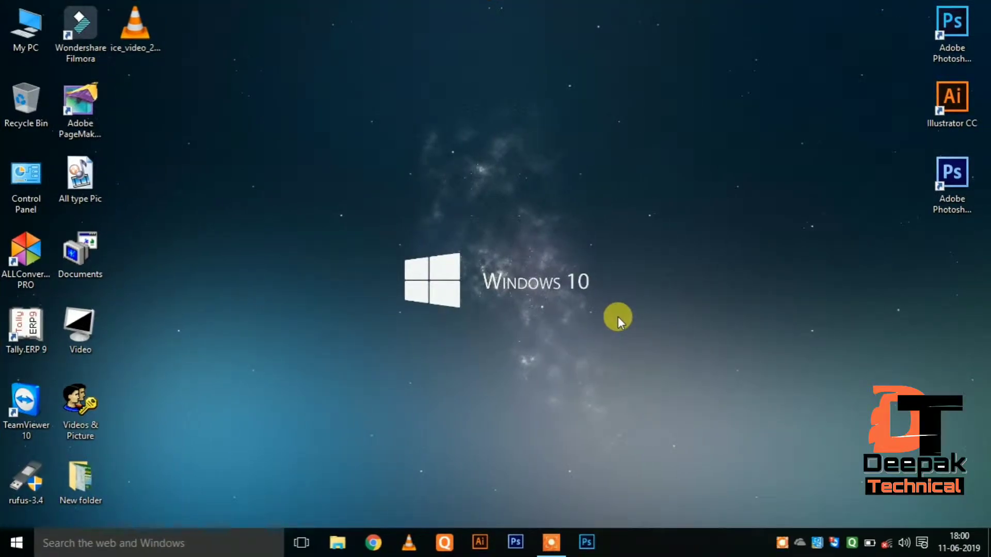
- Launch Word 2013 from the Windows 10 Start menu and create a blank document
click(16, 542)
scroll(439, 395, down, 5)
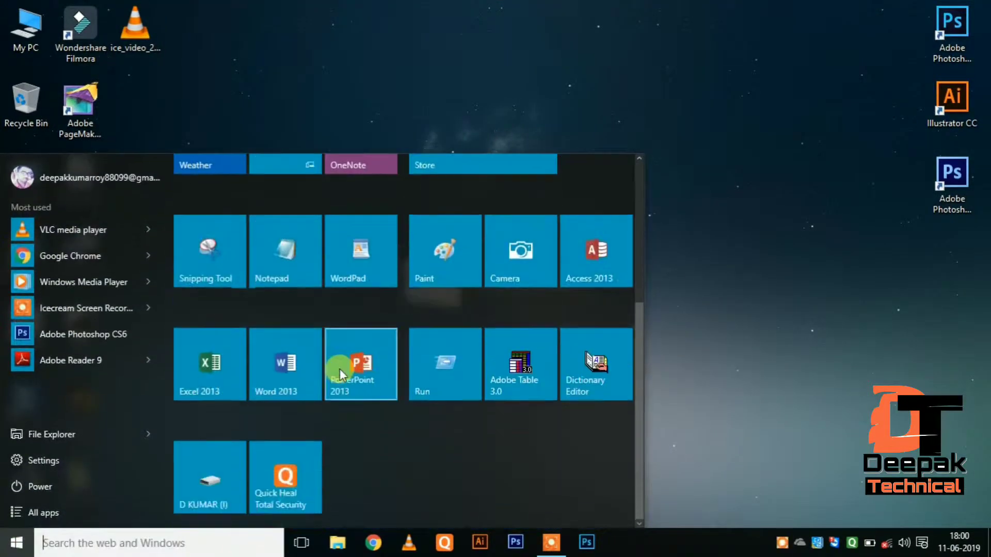
click(285, 363)
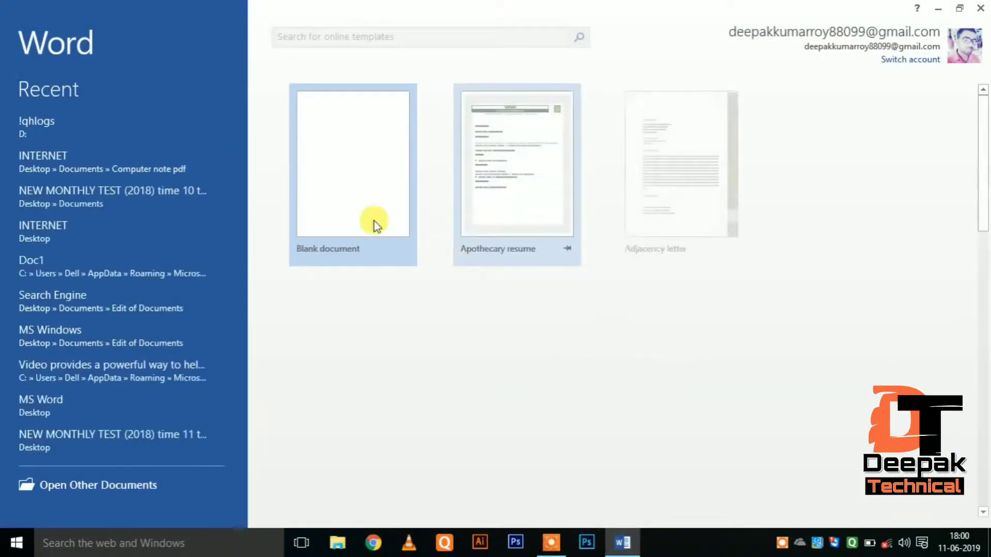
click(375, 223)
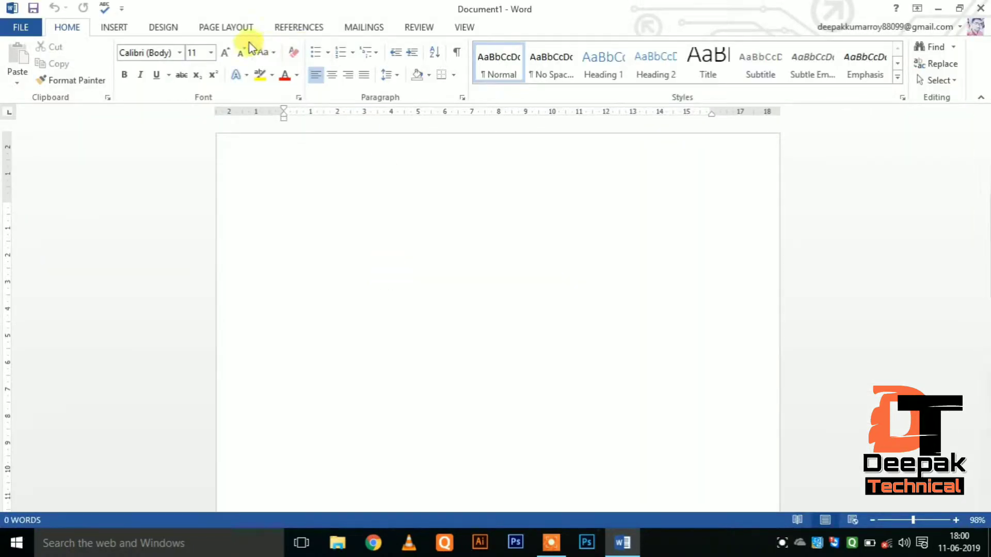
- Switch to Page Layout and preview the Margins and Columns menus without applying anything
click(230, 28)
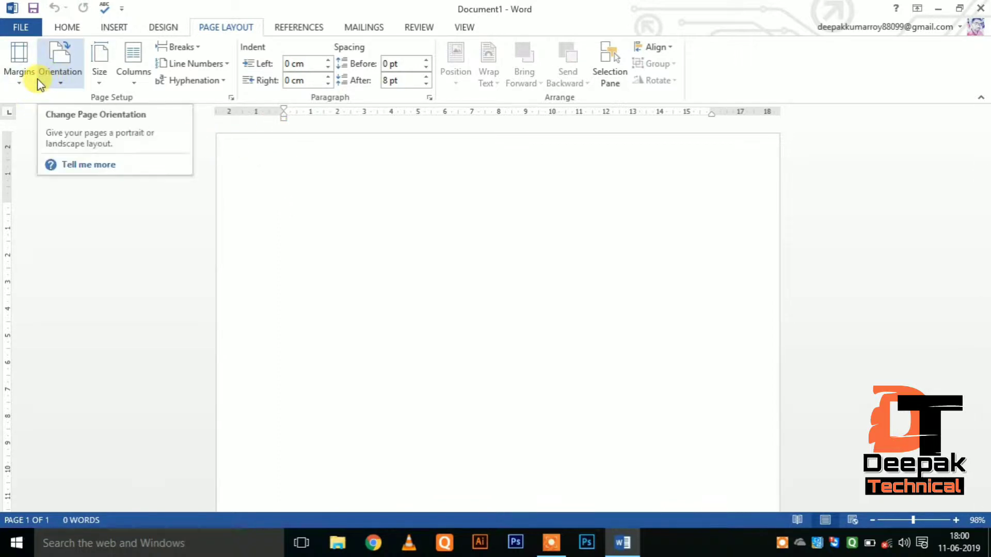
click(24, 84)
click(58, 88)
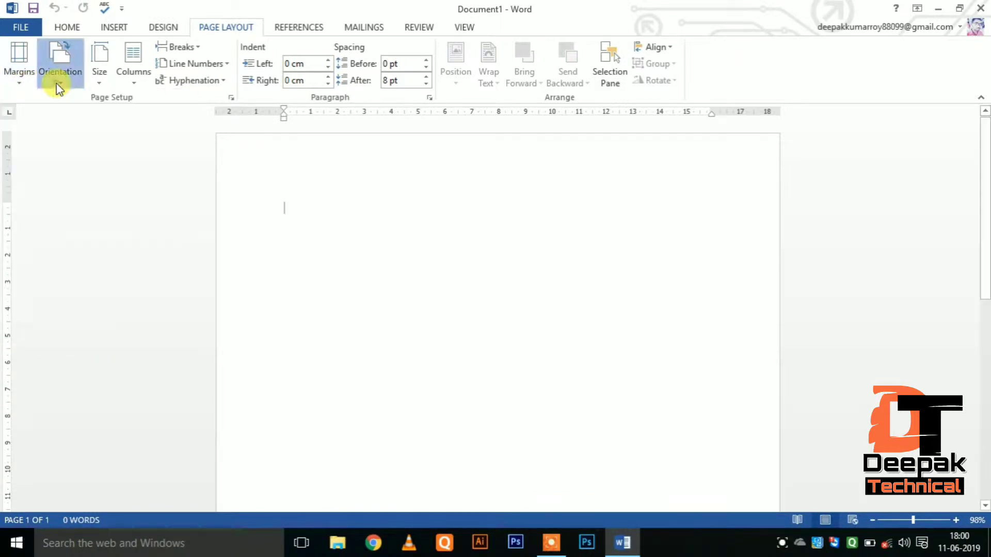
click(128, 89)
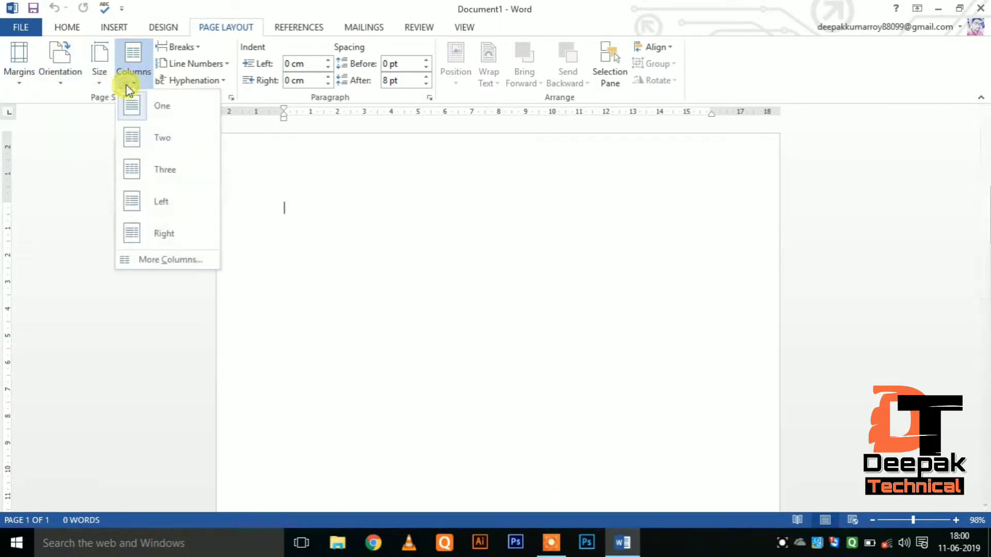
click(319, 224)
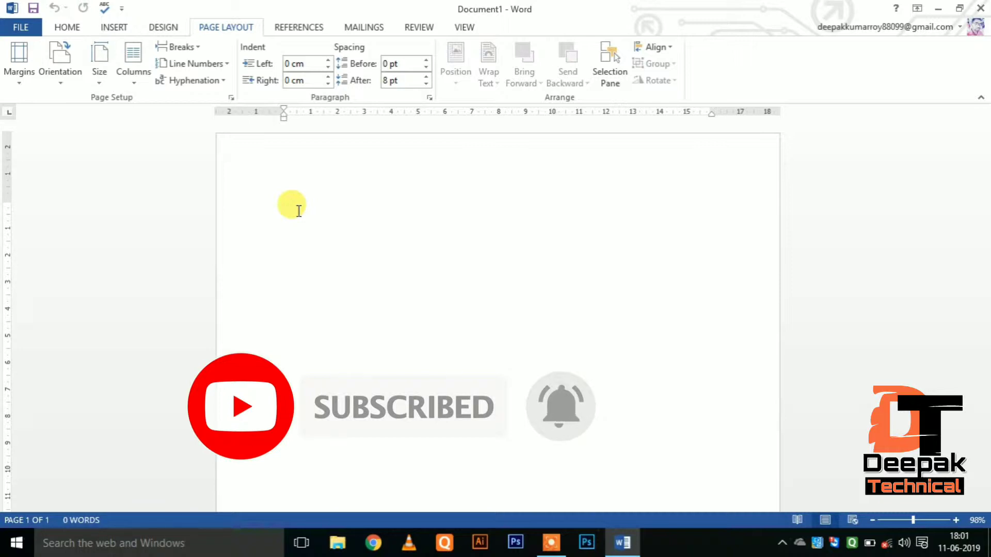
- Generate sample paragraphs in the document with =rand()
text(=rand()
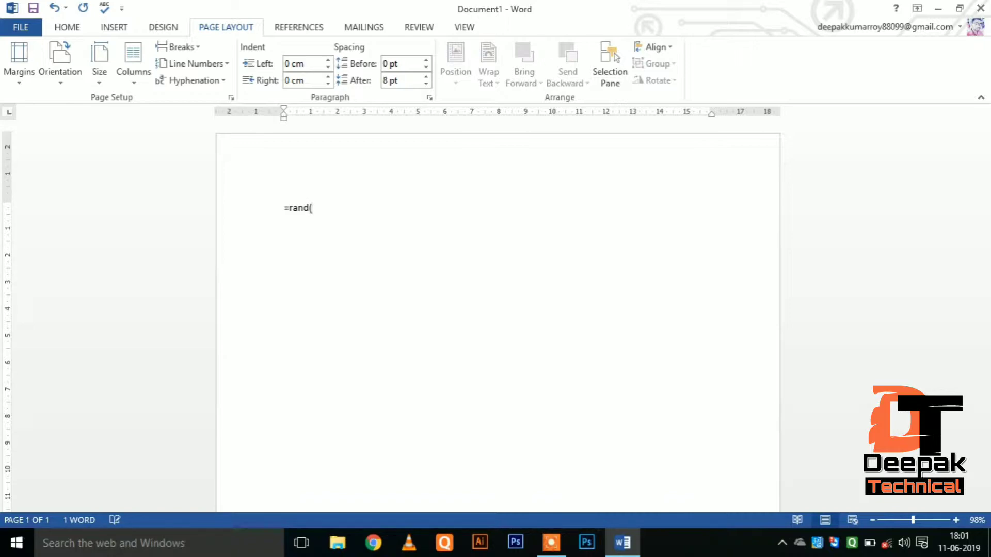
scroll(356, 233, down, 3)
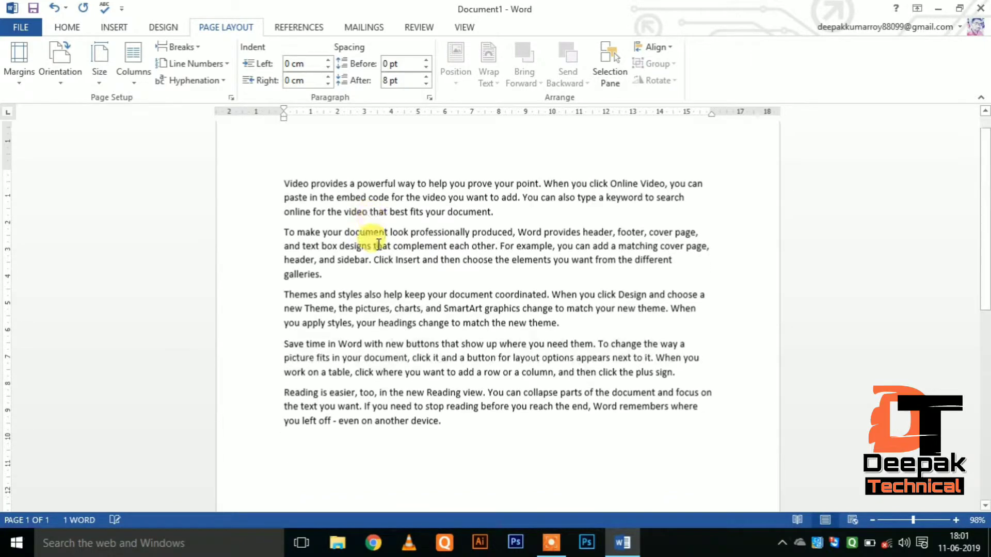
scroll(380, 207, up, 3)
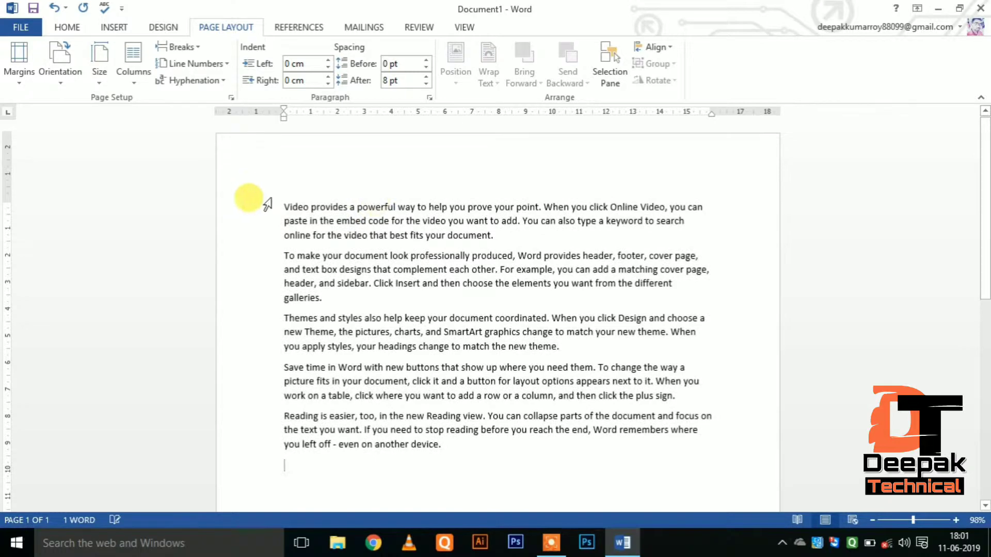
- Copy all the sample text and paste it twice more, reaching 717 words over two pages
drag(265, 196, 443, 477)
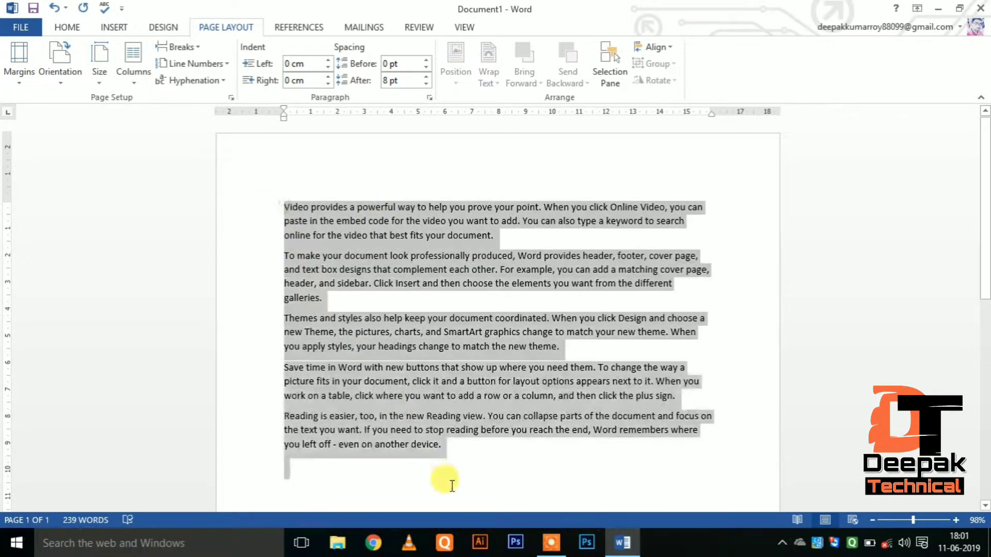
click(66, 29)
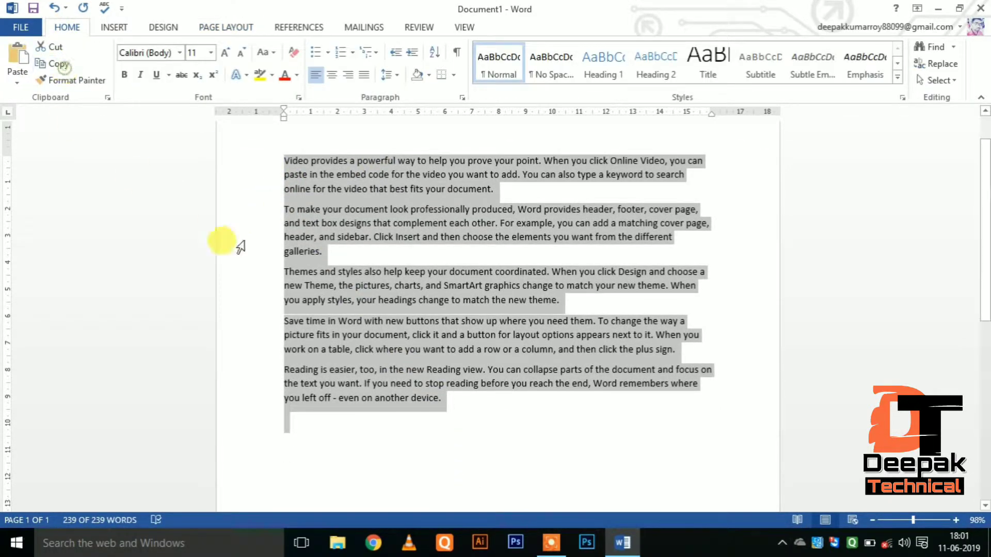
click(336, 430)
click(21, 54)
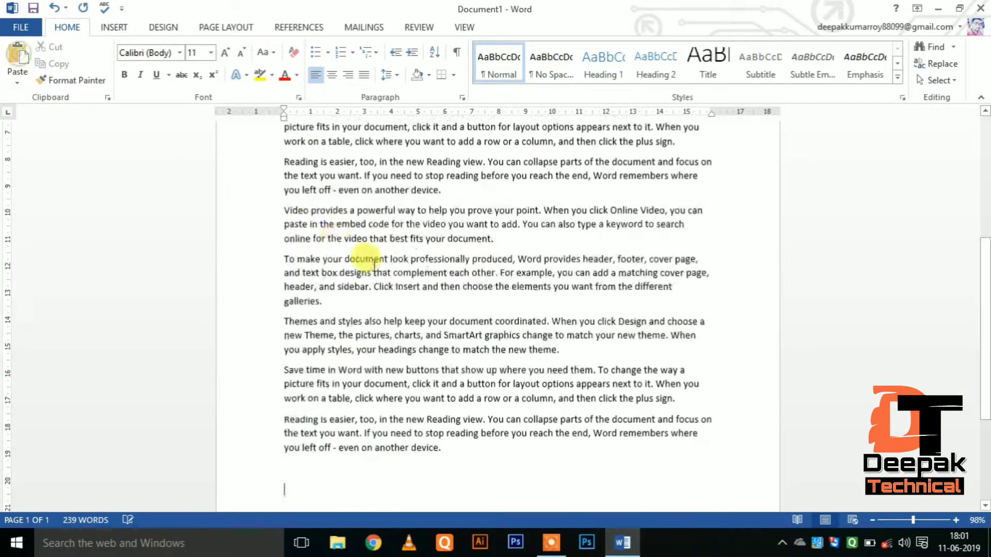
click(32, 56)
scroll(347, 248, up, 5)
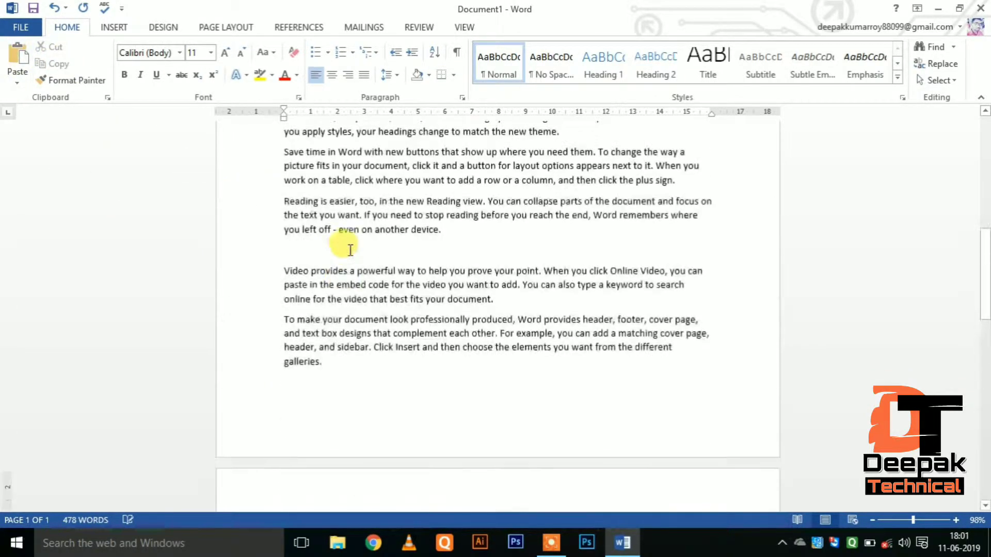
scroll(347, 247, up, 5)
scroll(258, 206, up, 5)
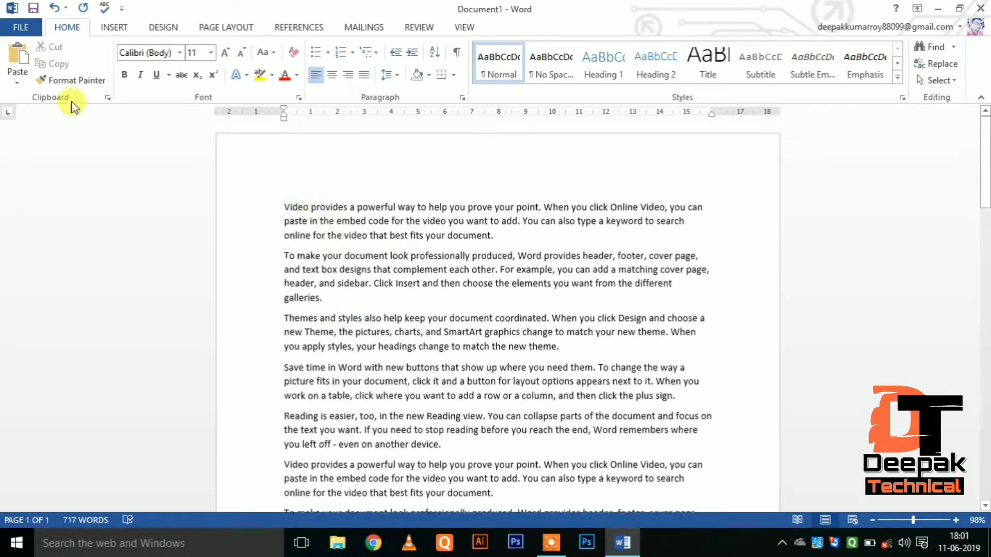
- Apply the Narrow margin preset to the document
click(233, 28)
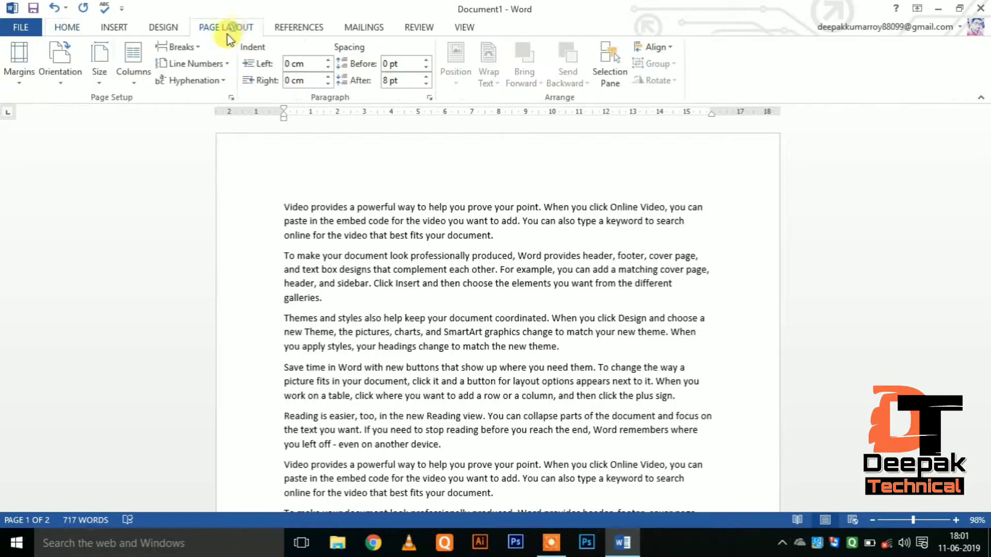
click(21, 82)
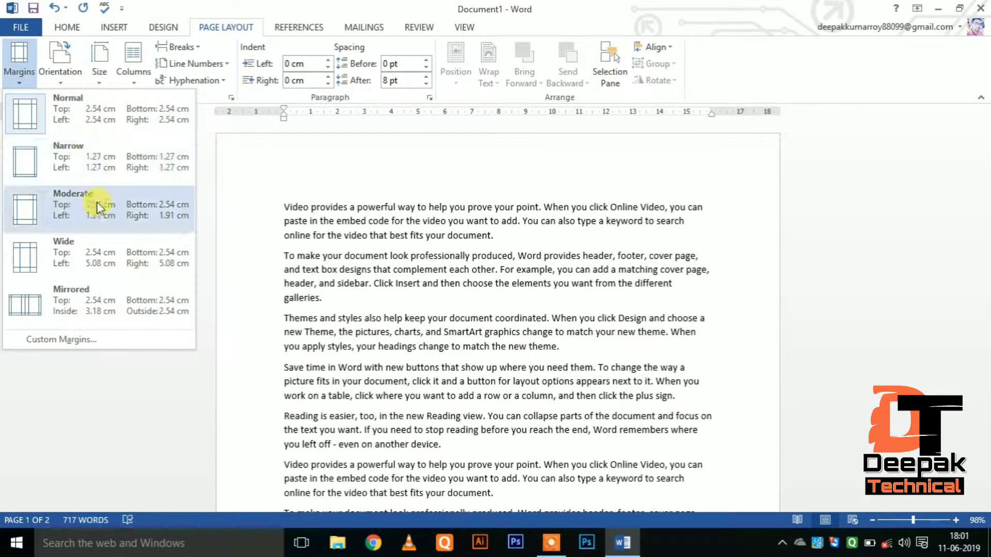
click(76, 116)
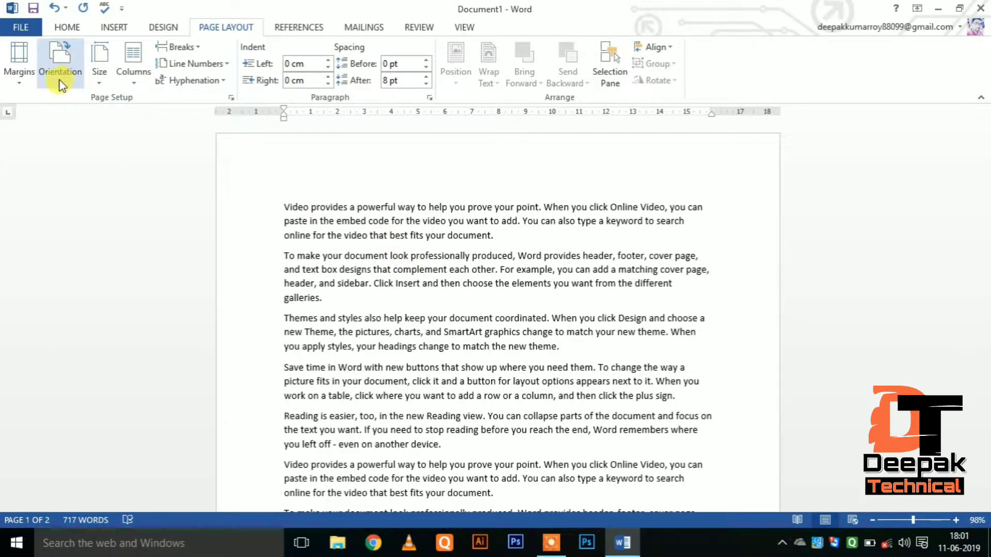
click(20, 67)
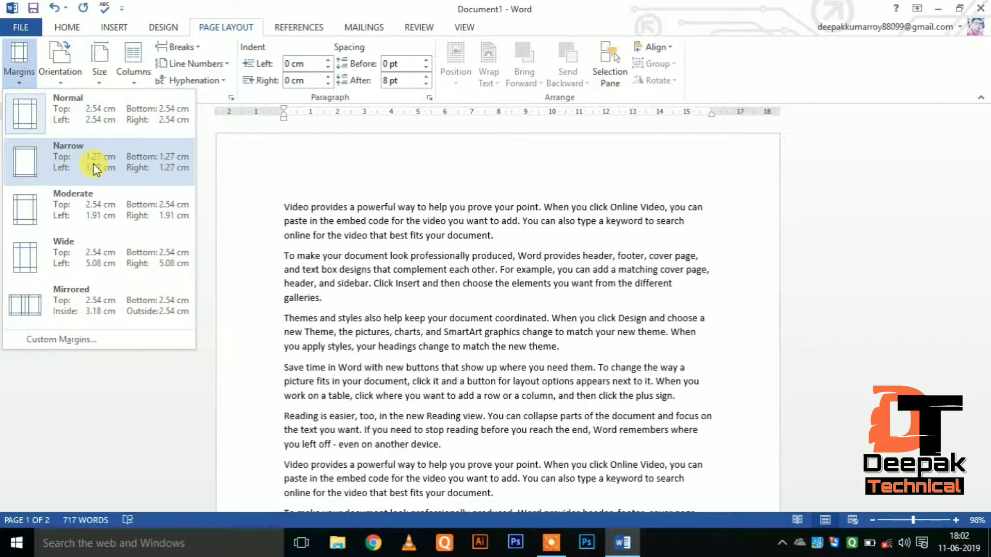
click(107, 176)
scroll(254, 236, down, 2)
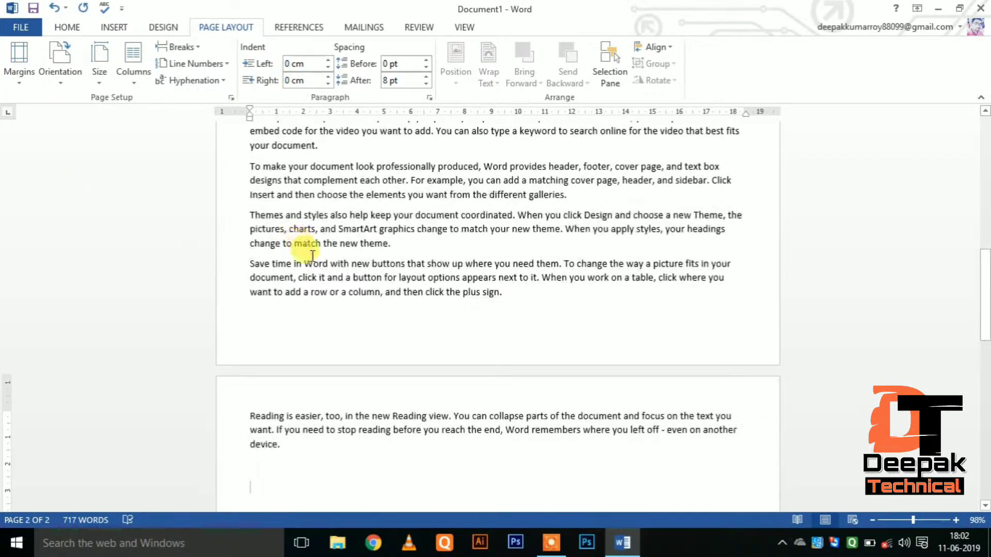
scroll(294, 221, down, 5)
scroll(269, 145, down, 1)
scroll(269, 145, up, 3)
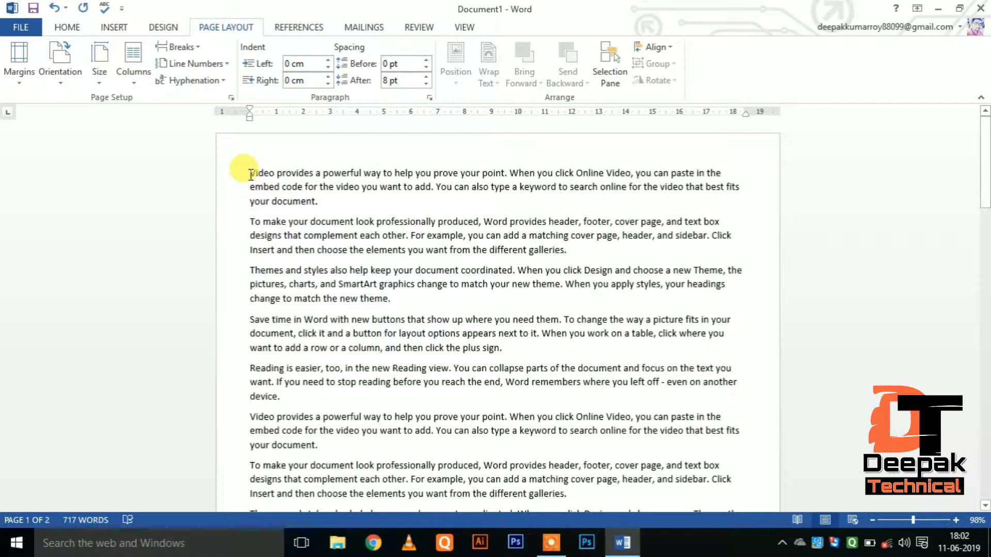
- Try the Wide margin preset on the document
click(19, 64)
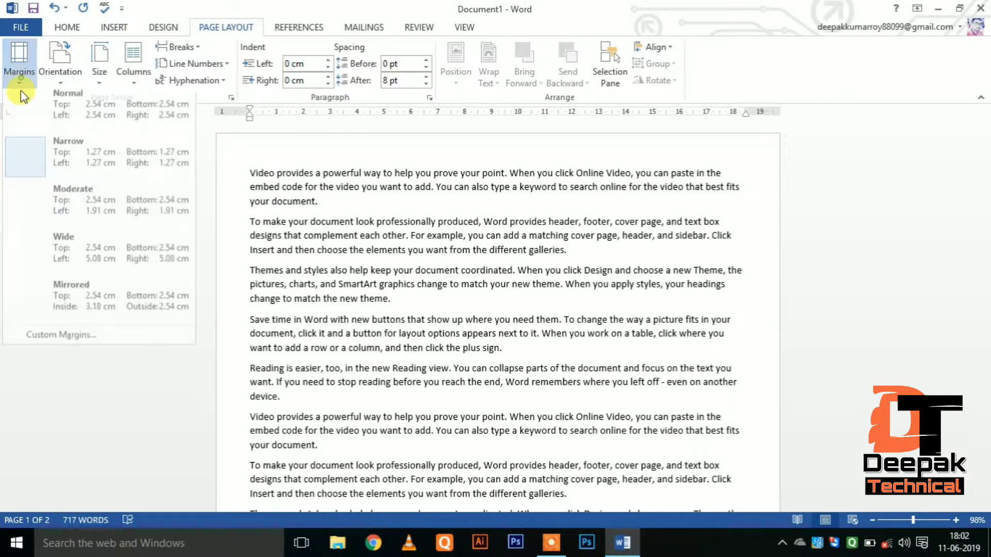
click(105, 258)
scroll(243, 281, down, 4)
scroll(299, 278, up, 4)
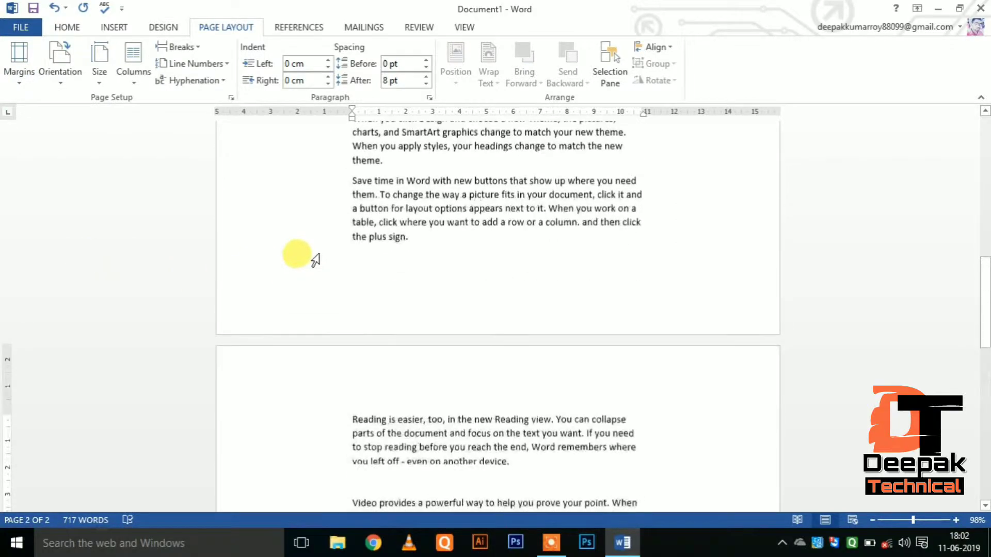
scroll(330, 243, up, 5)
scroll(346, 247, up, 5)
scroll(309, 206, up, 2)
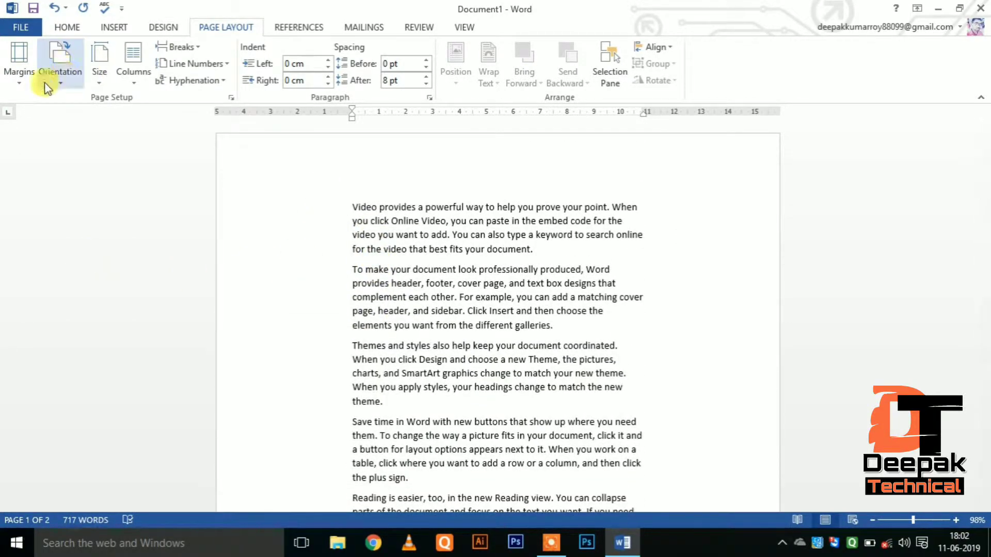
- Switch the document's margins back to Narrow
click(20, 64)
click(74, 174)
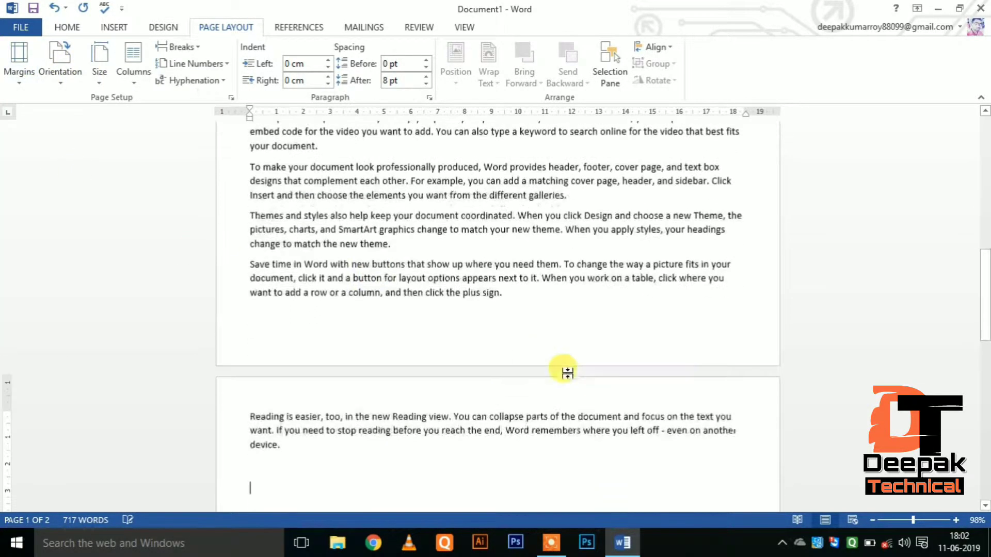
scroll(531, 354, up, 1)
scroll(464, 309, up, 1)
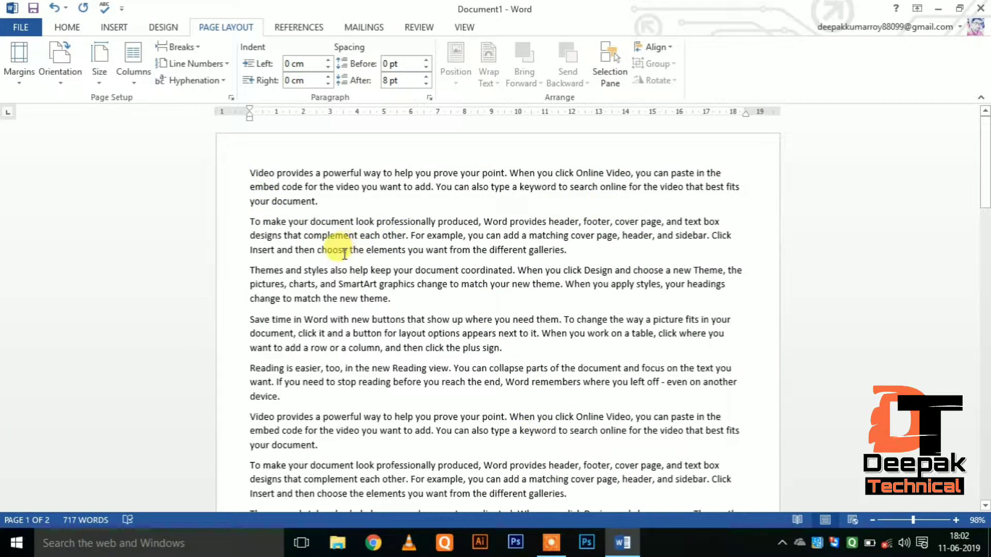
- Keep the pages in Portrait orientation, leaving Landscape unselected
click(69, 85)
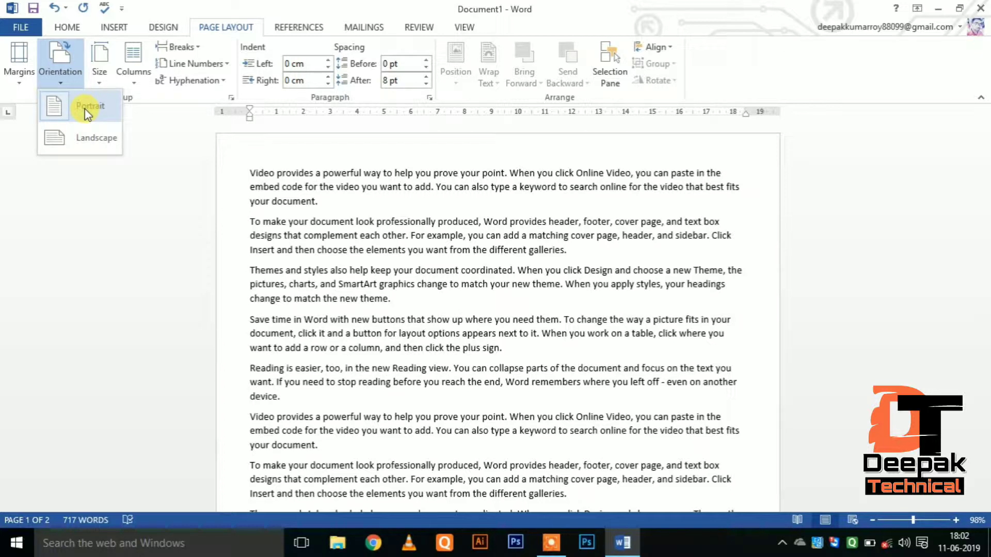
click(86, 112)
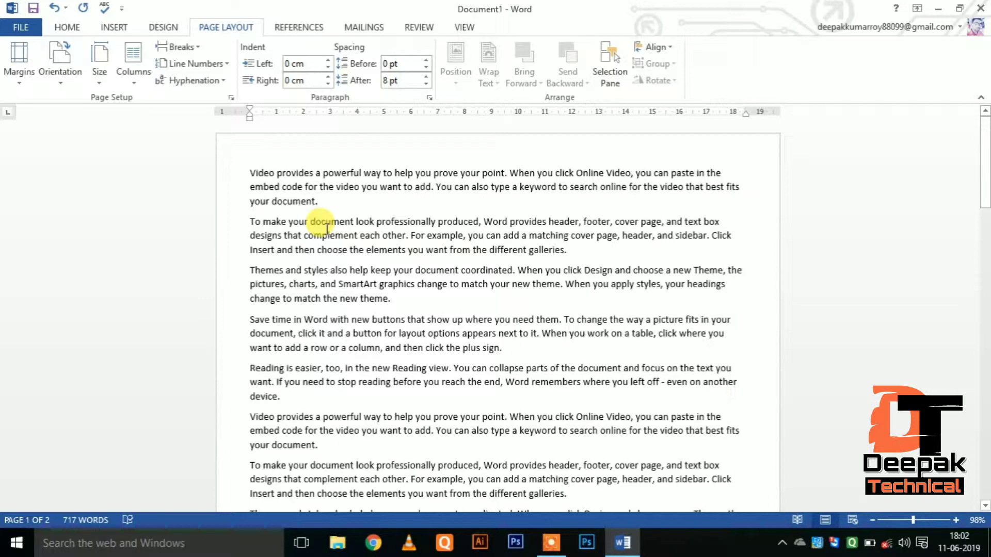
click(60, 65)
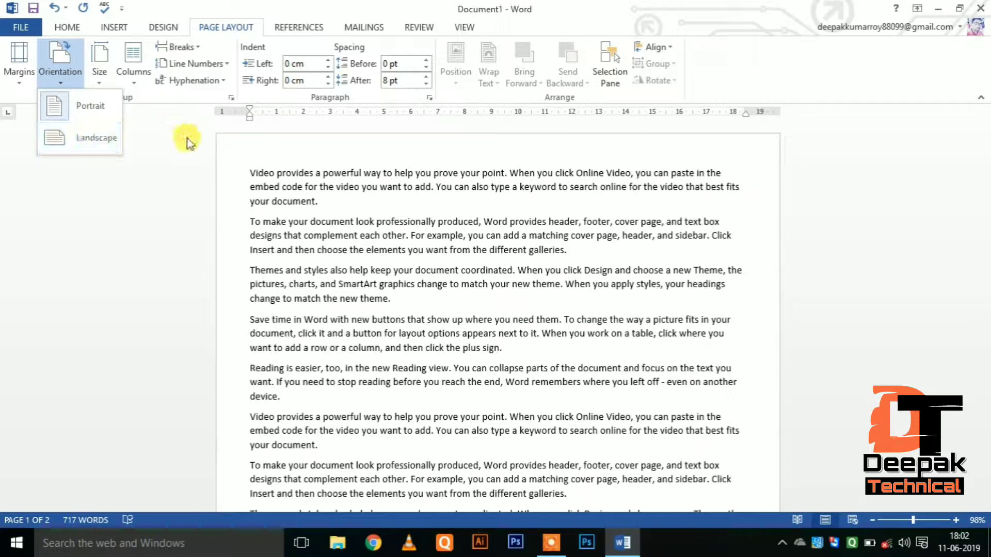
click(155, 129)
click(111, 88)
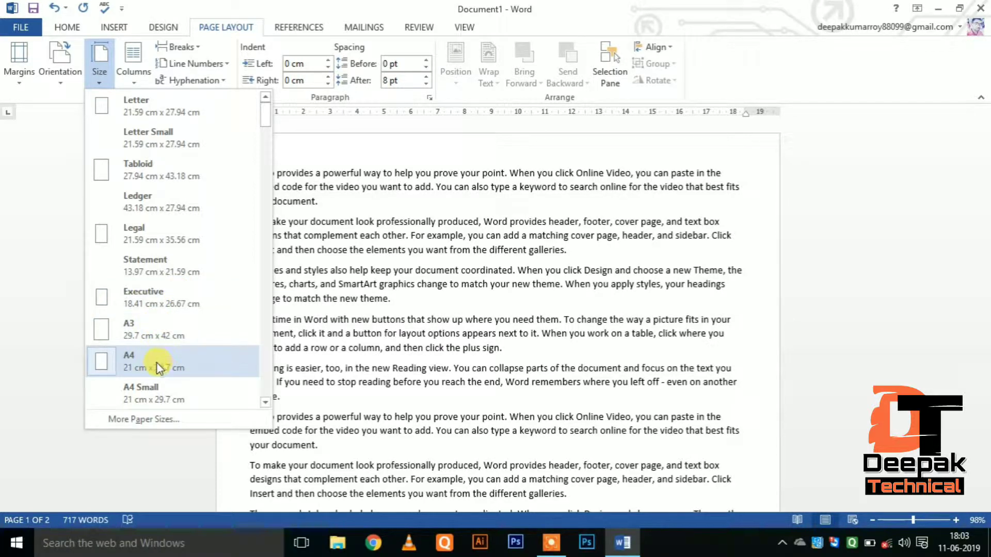
- Choose A4 (21 cm x 29.7 cm) as the paper size
click(186, 119)
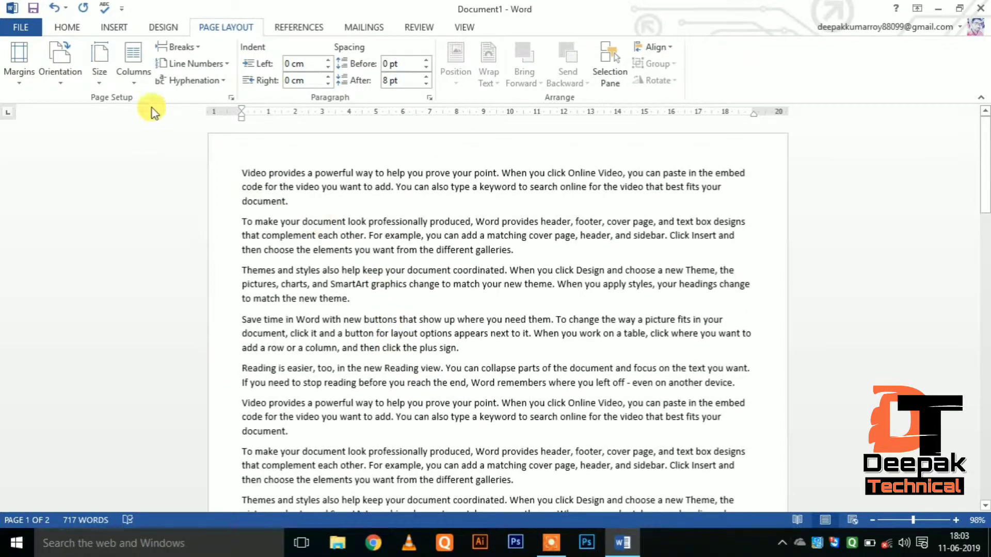
click(113, 84)
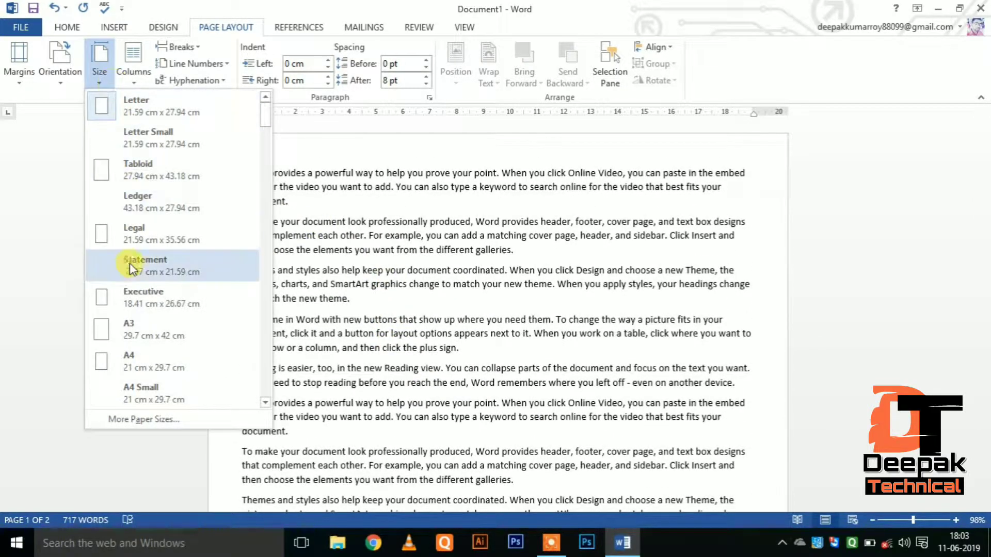
click(146, 357)
scroll(132, 354, down, 3)
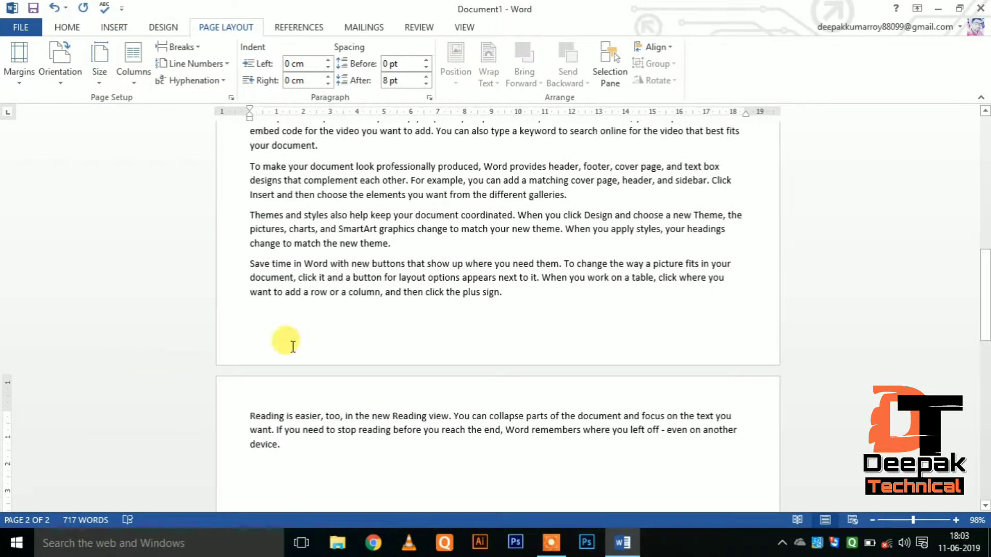
scroll(573, 330, up, 3)
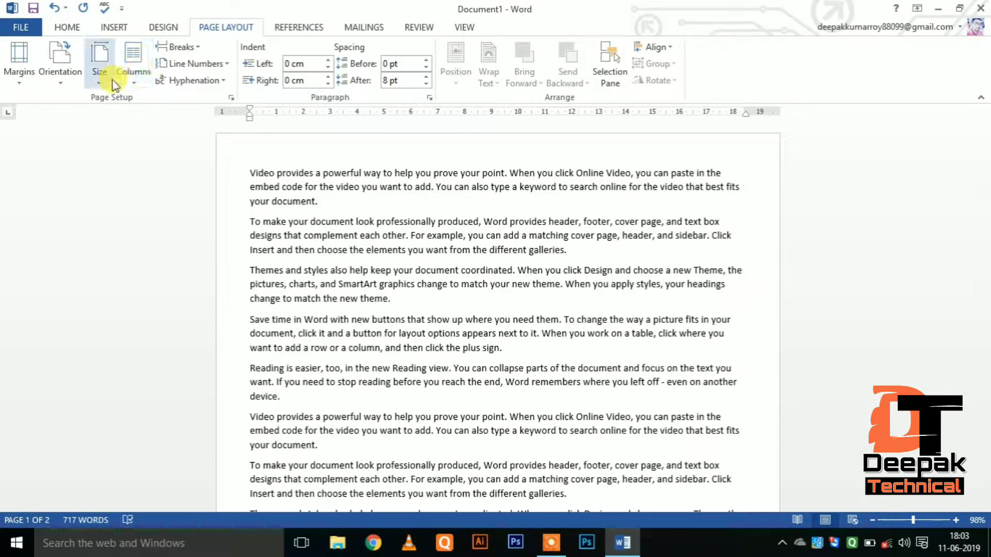
- Choose Two in the Columns gallery so the 717-word text flows in two columns
click(133, 72)
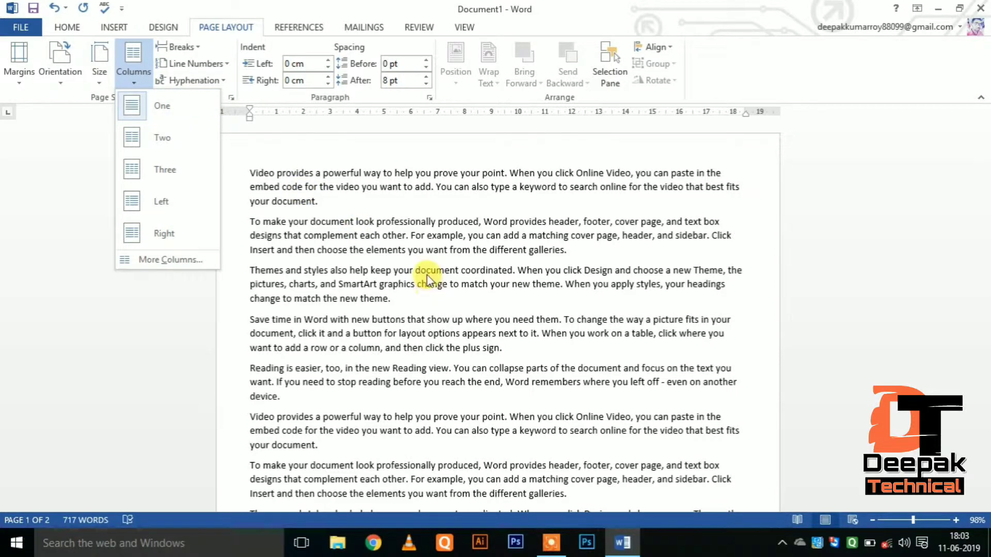
click(401, 228)
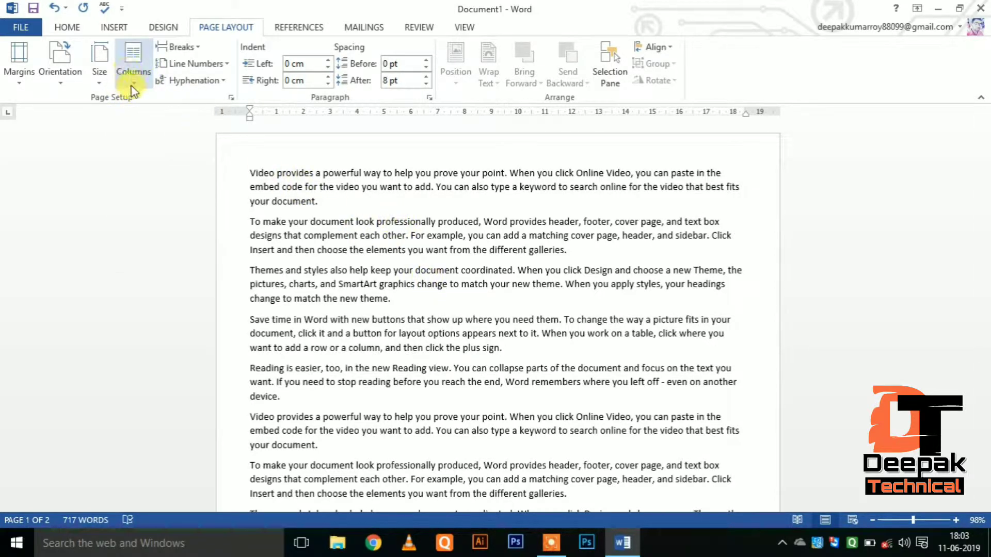
click(133, 67)
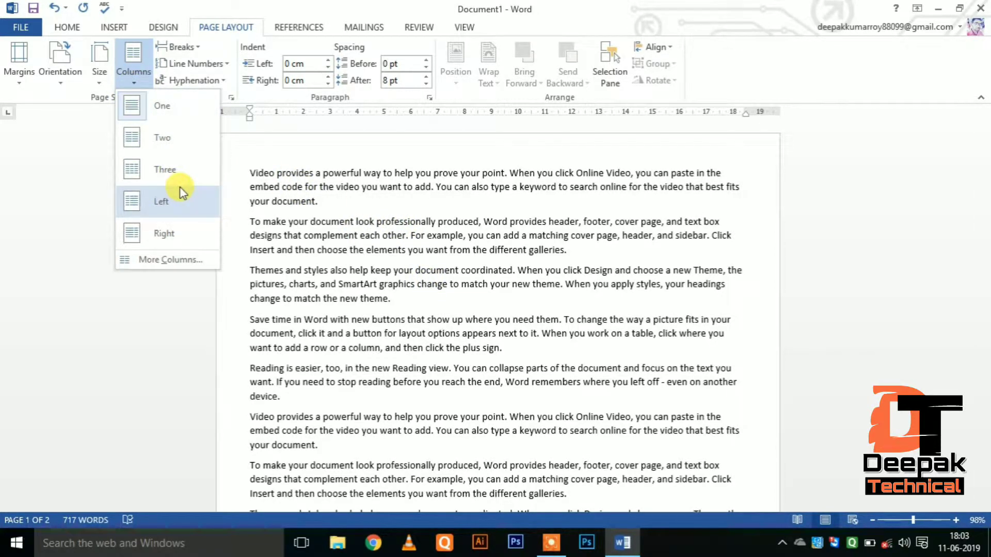
click(404, 220)
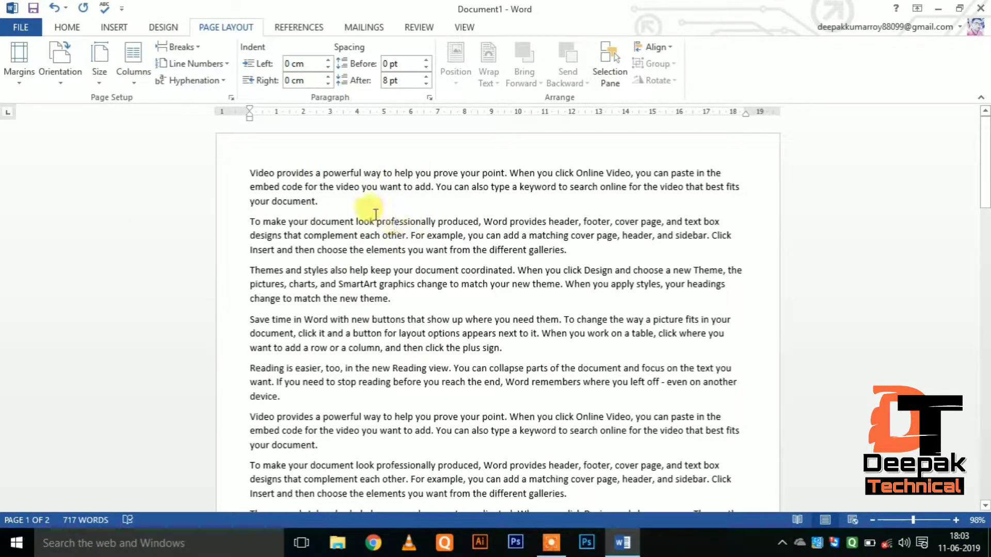
click(133, 77)
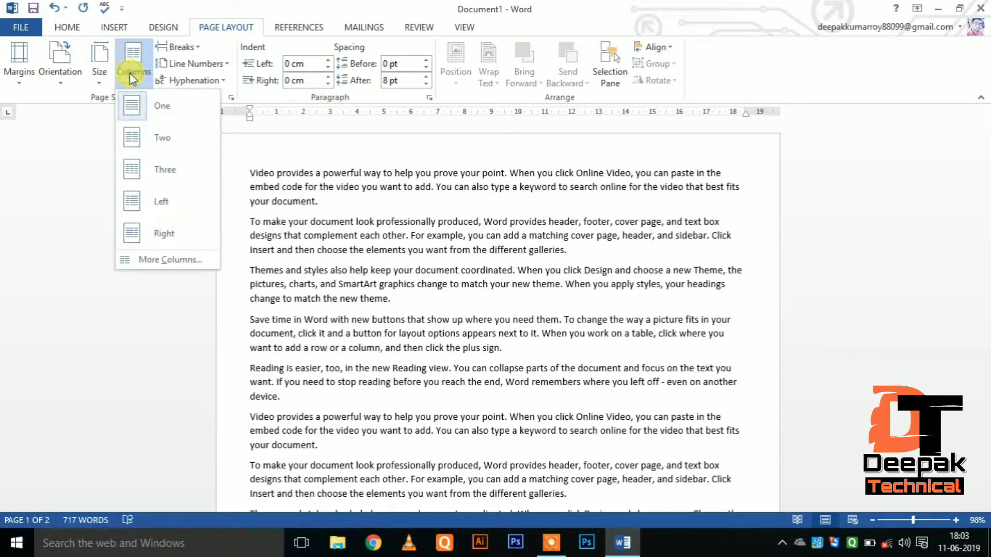
click(166, 139)
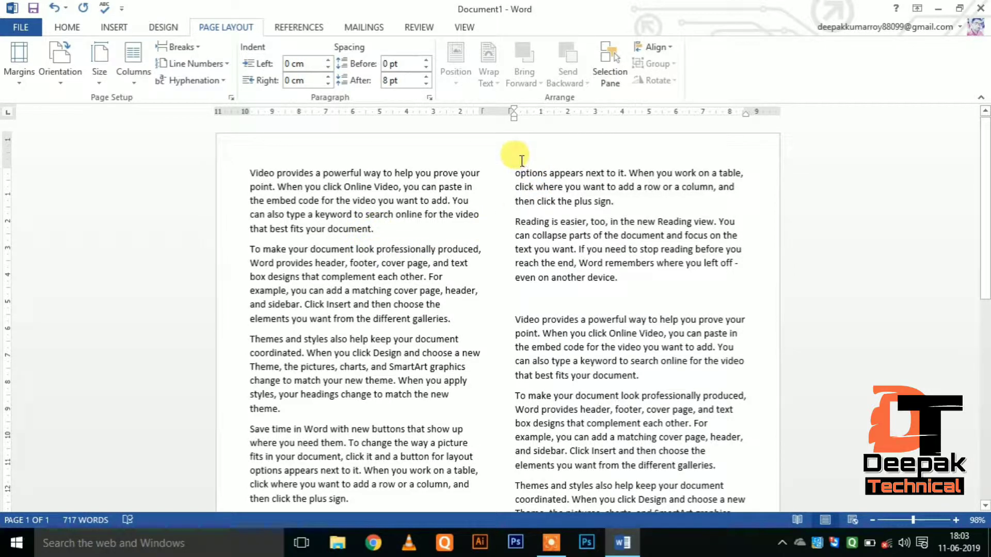
click(135, 77)
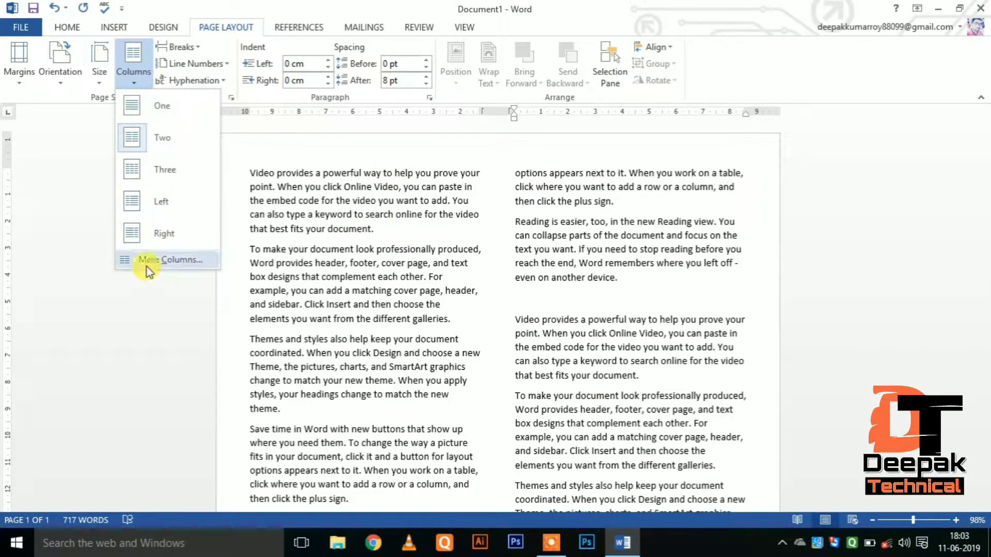
- In More Columns, tick Line between so a vertical rule divides the two columns
click(167, 259)
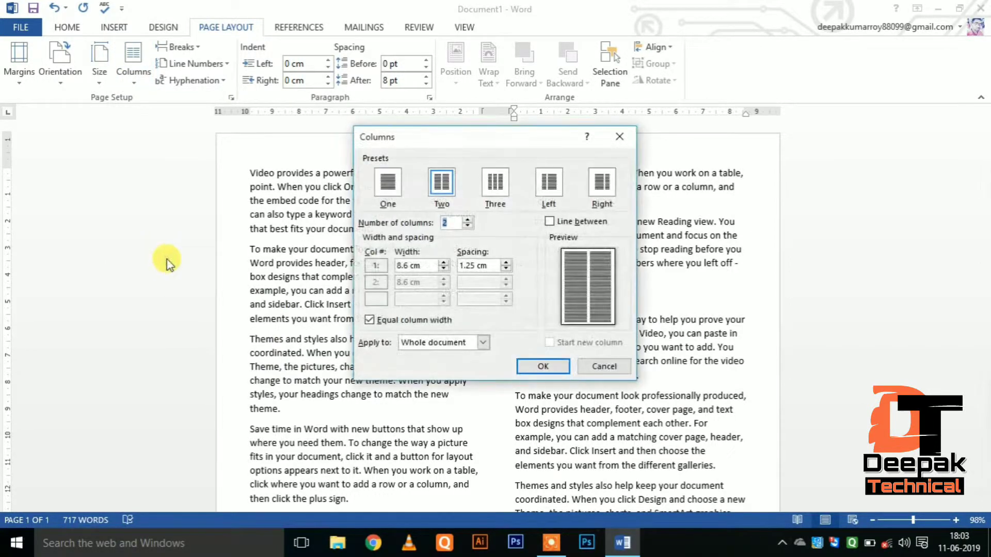
drag(505, 137, 392, 133)
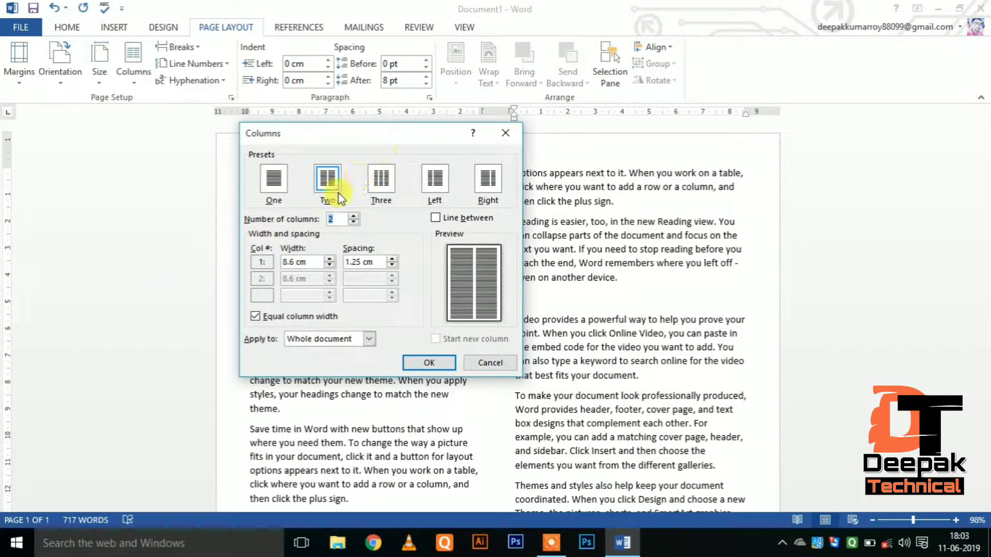
click(436, 219)
click(429, 364)
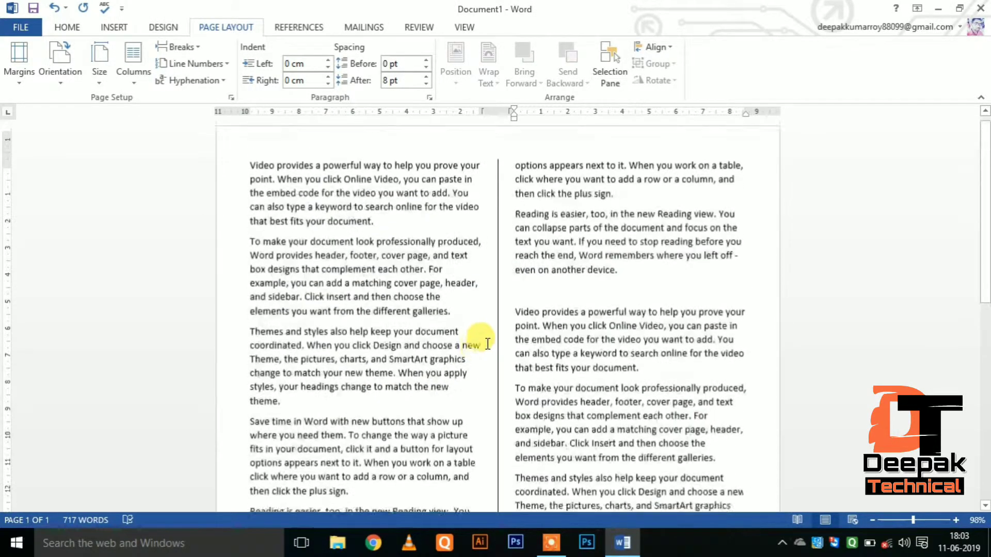
scroll(493, 351, down, 5)
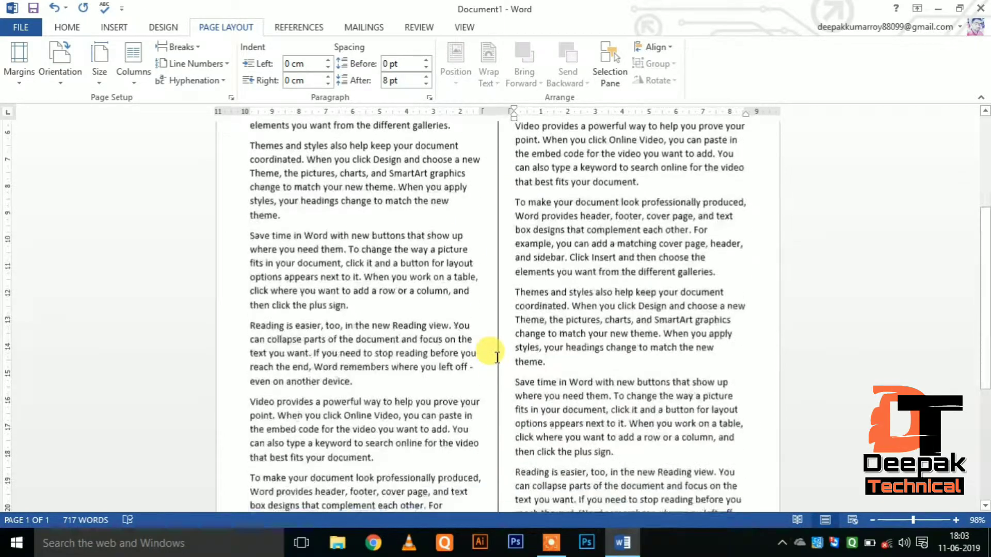
scroll(490, 341, up, 5)
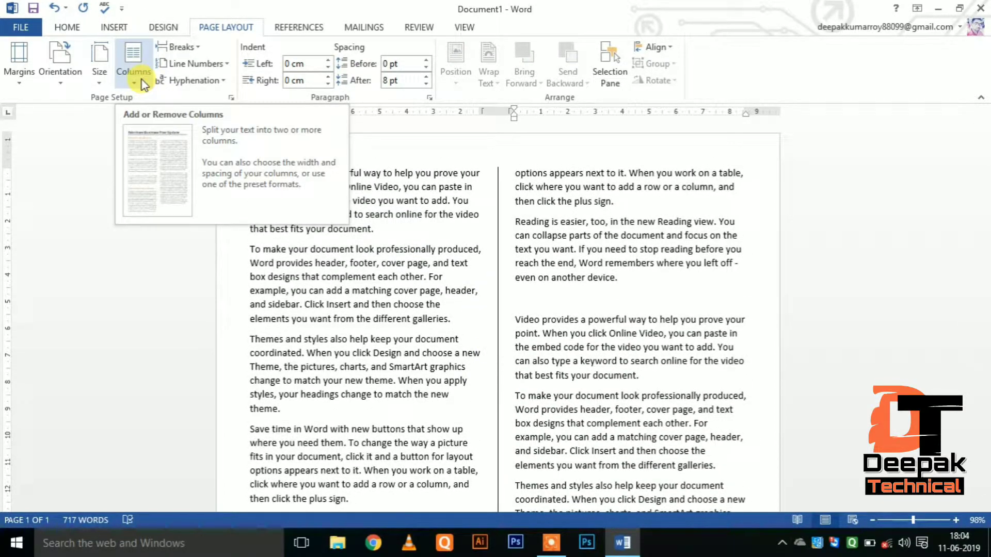
- Try a Three-column layout, then revert the text to One column
click(143, 83)
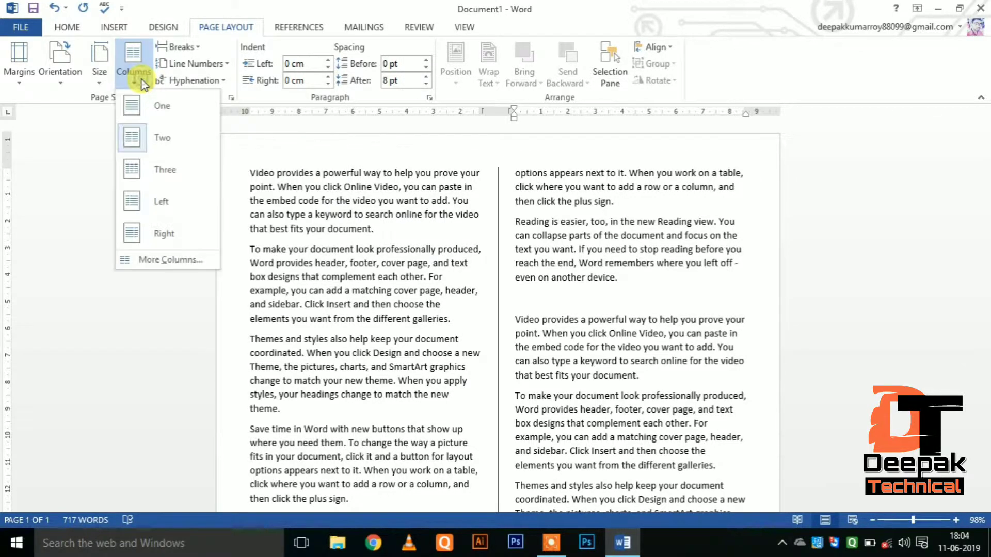
click(165, 173)
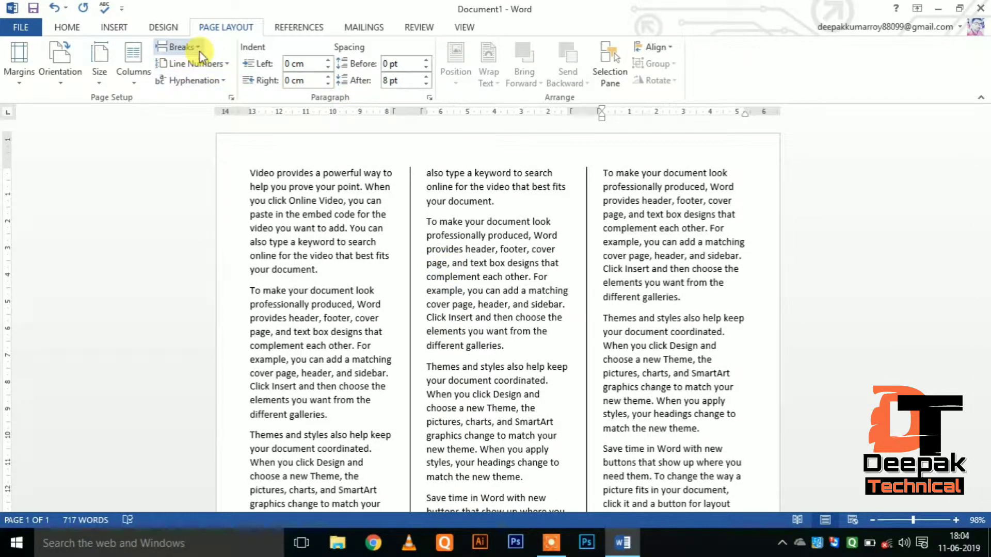
click(135, 88)
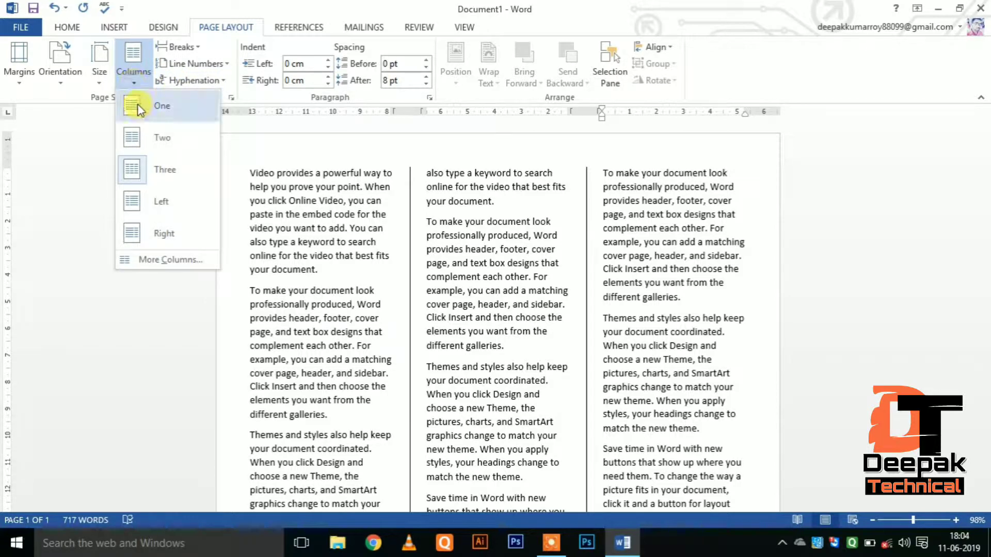
click(159, 122)
scroll(453, 230, up, 5)
scroll(453, 239, up, 4)
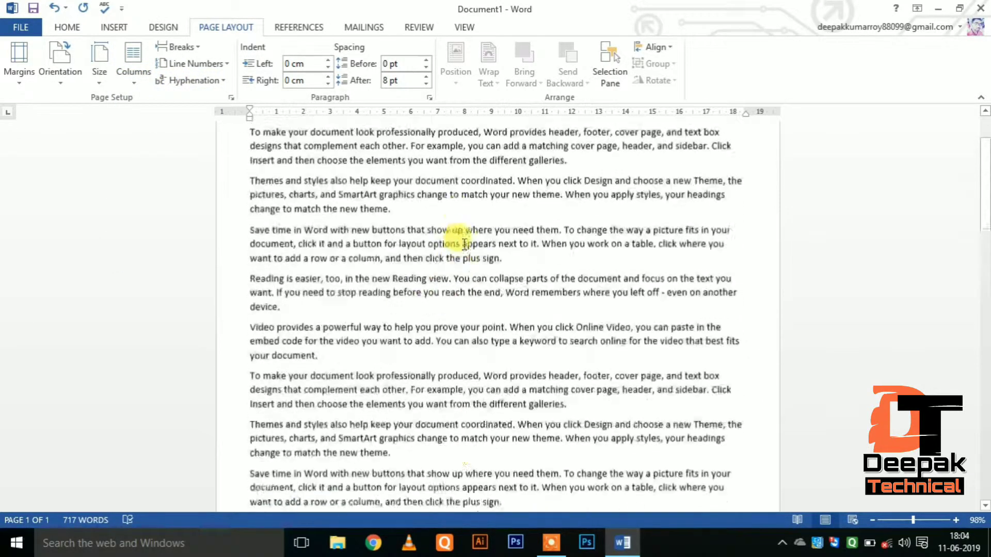
scroll(479, 266, up, 4)
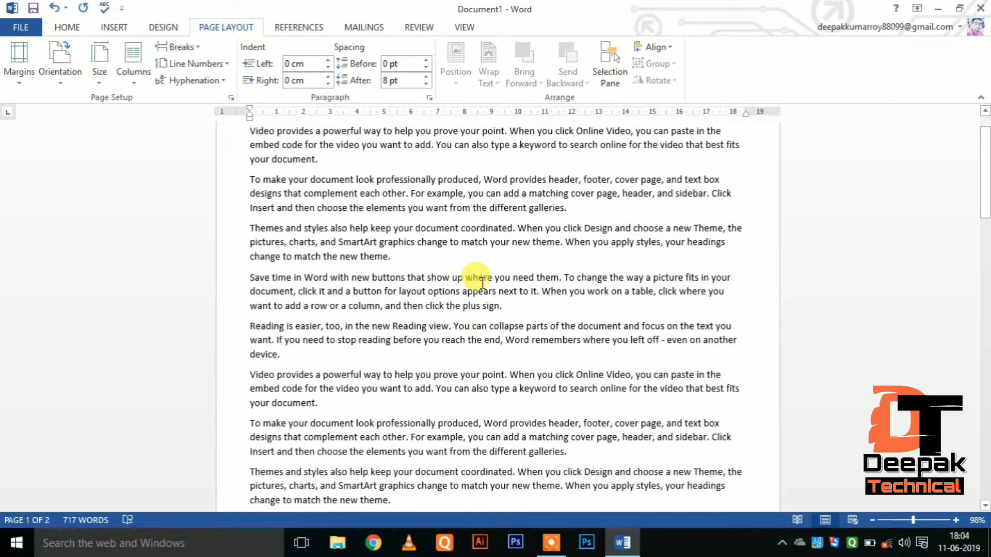
scroll(482, 283, up, 2)
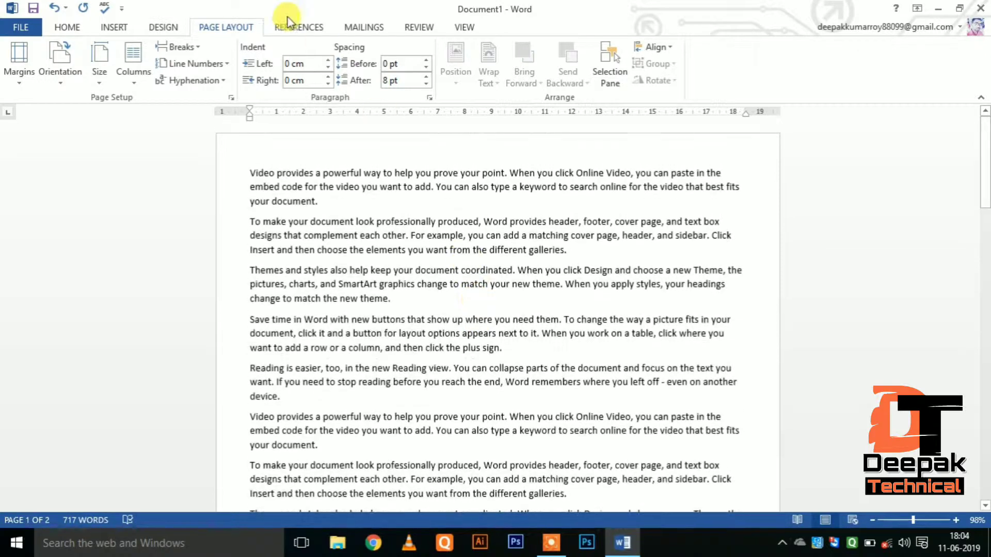
- Insert a page break into the sample text
click(198, 51)
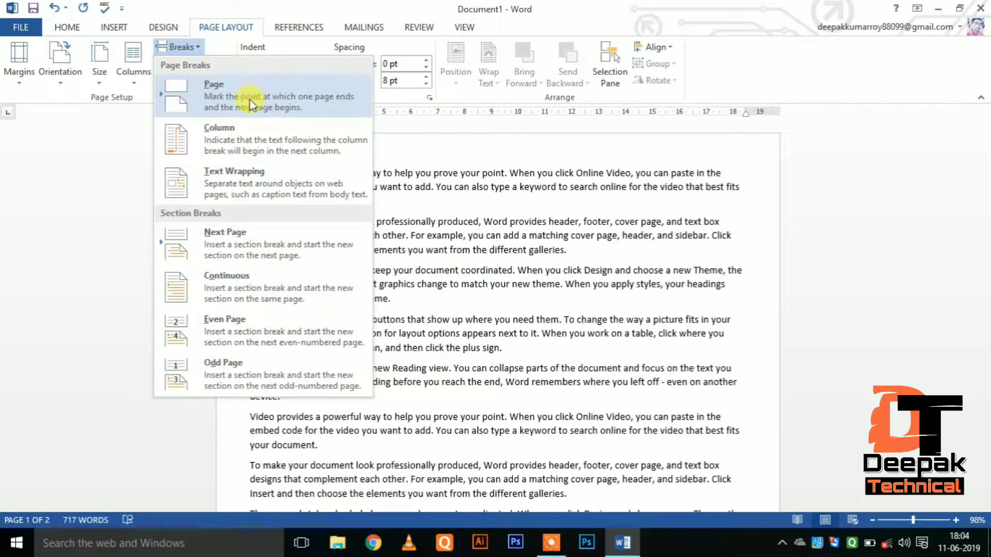
click(227, 97)
scroll(445, 304, down, 2)
scroll(445, 304, down, 2)
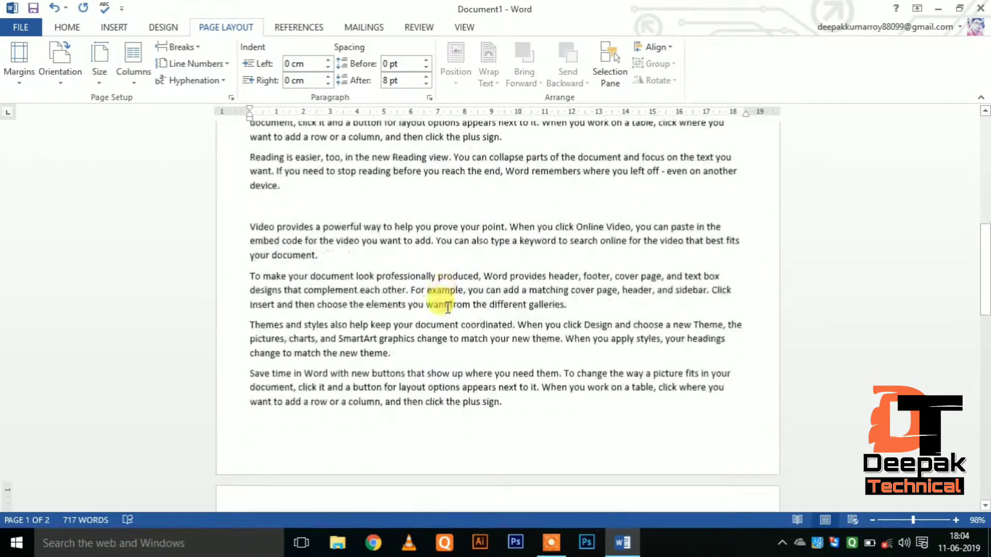
scroll(446, 304, down, 2)
scroll(445, 304, down, 3)
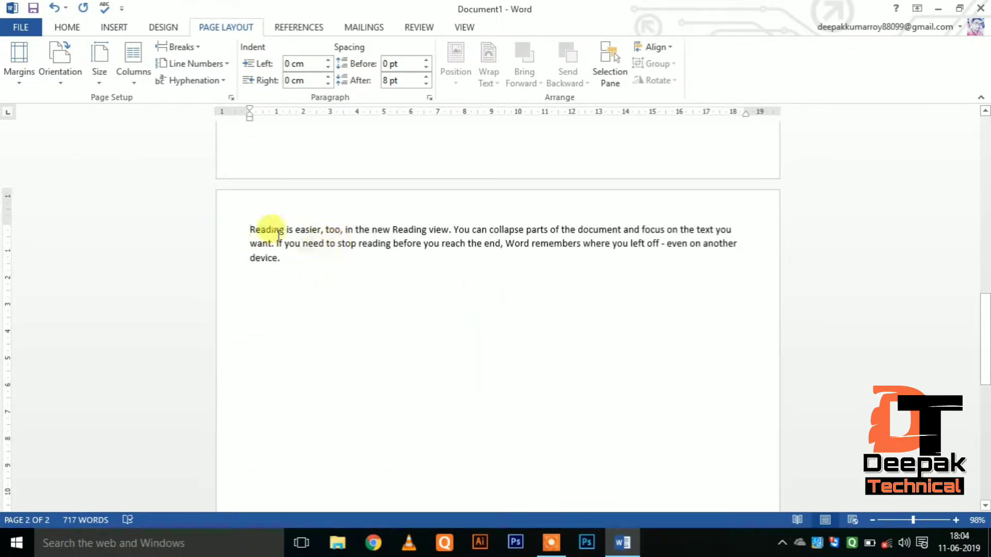
- Insert a page break so the 'Reading is easier' paragraph starts on a new page
click(177, 47)
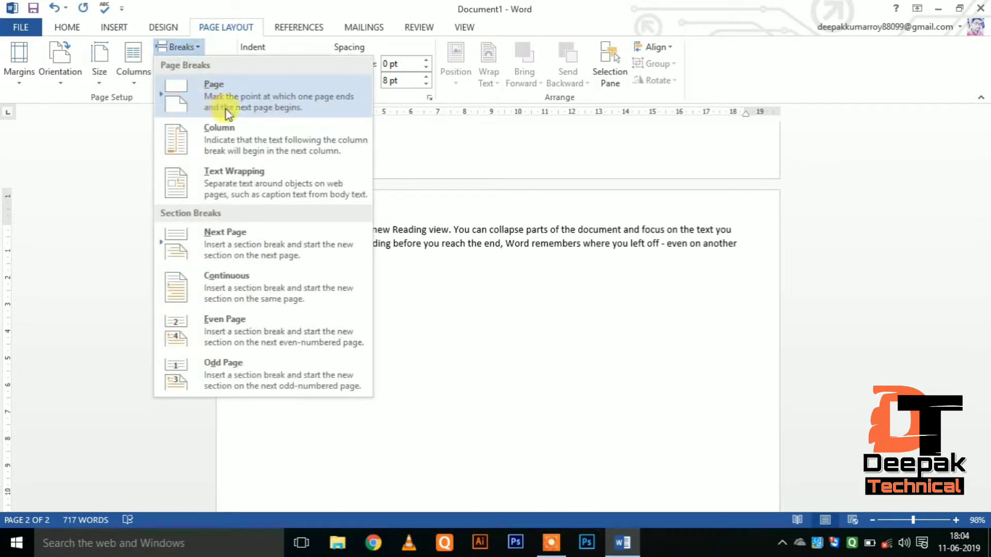
click(225, 111)
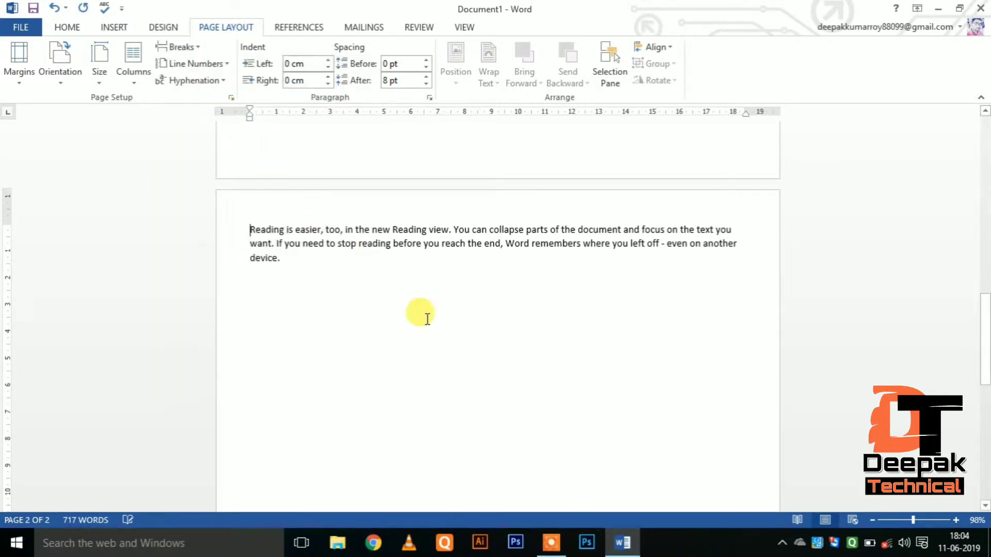
scroll(423, 317, down, 5)
scroll(423, 318, up, 2)
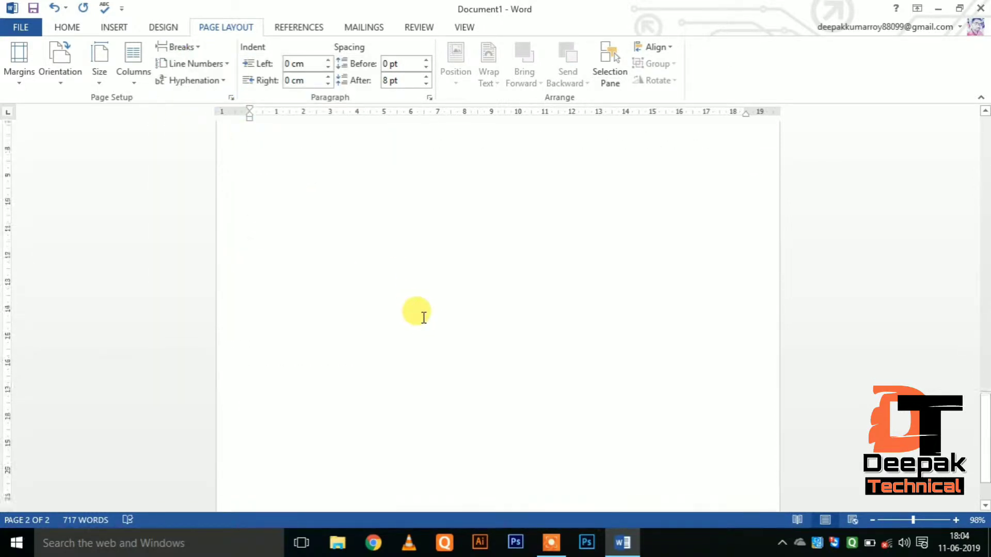
scroll(423, 318, up, 8)
scroll(423, 317, up, 5)
scroll(423, 317, down, 9)
scroll(424, 315, down, 5)
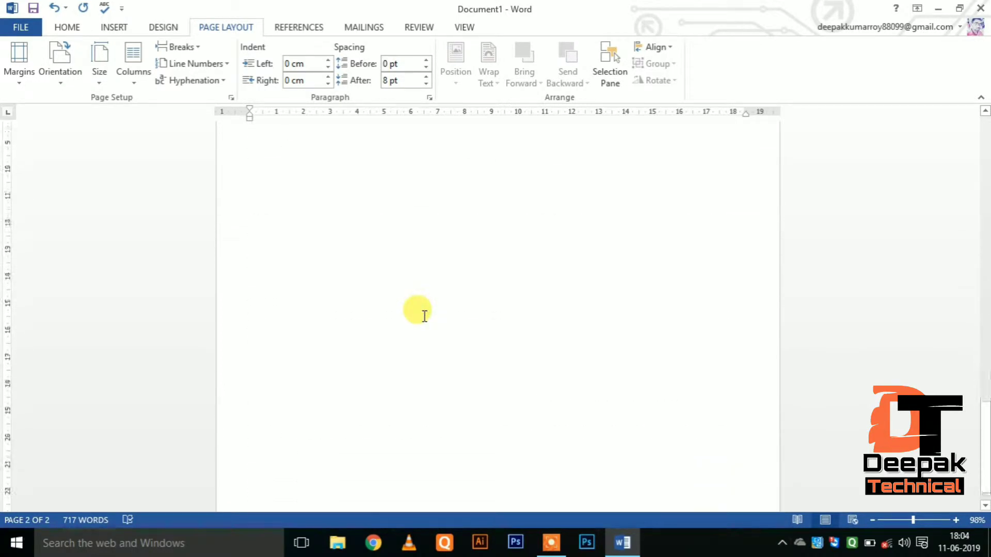
scroll(424, 316, up, 5)
scroll(424, 316, up, 2)
click(189, 42)
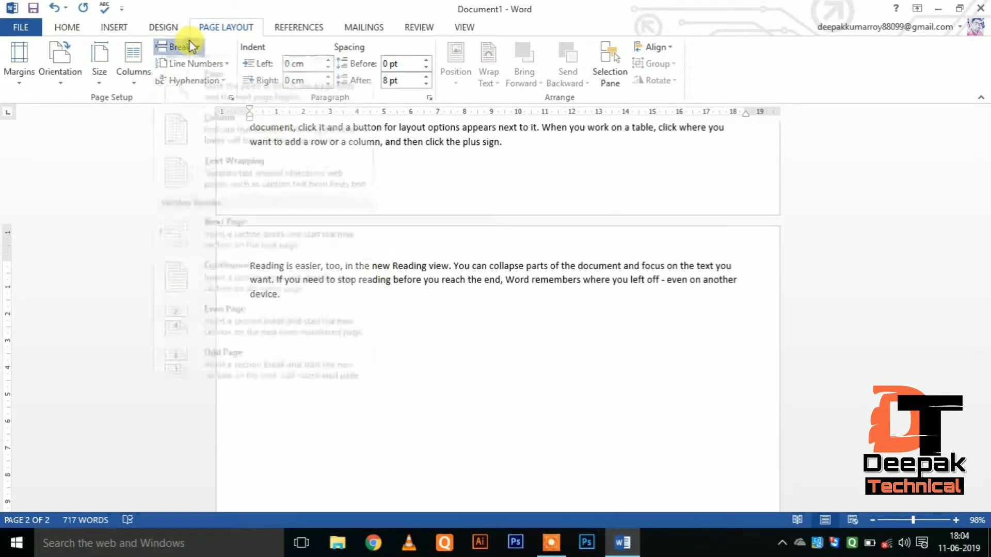
scroll(513, 464, up, 5)
scroll(515, 454, up, 3)
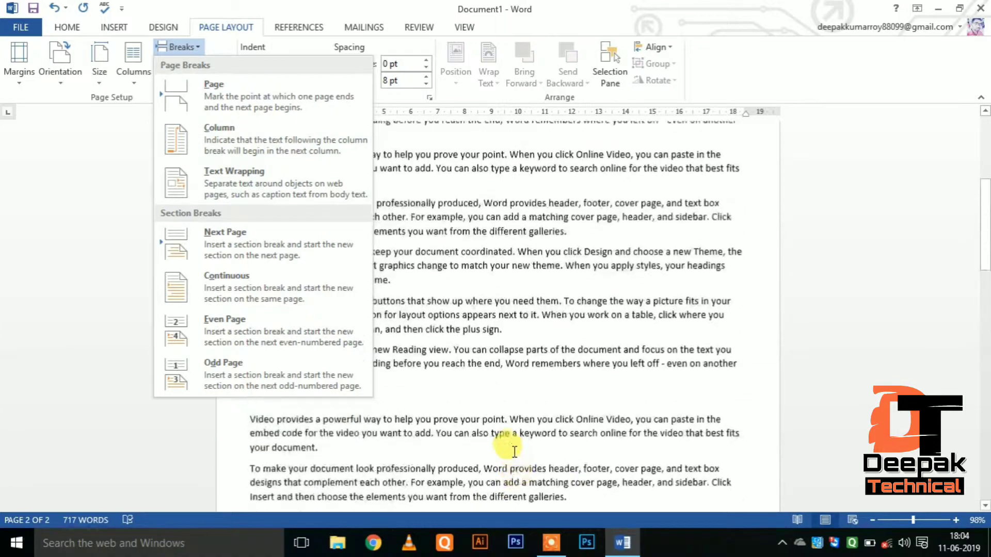
- Lay the document text out in two columns
click(217, 172)
scroll(217, 172, down, 5)
click(133, 58)
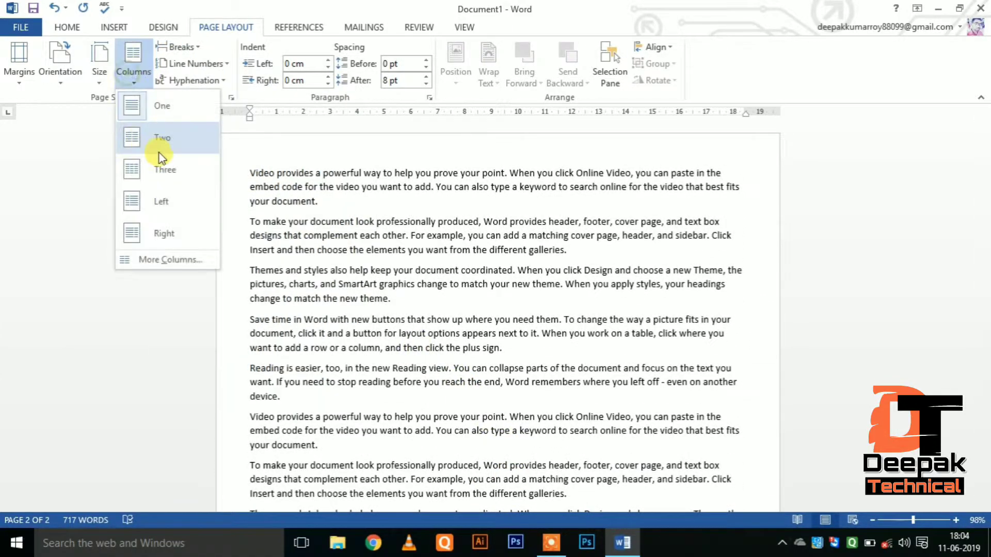
click(163, 138)
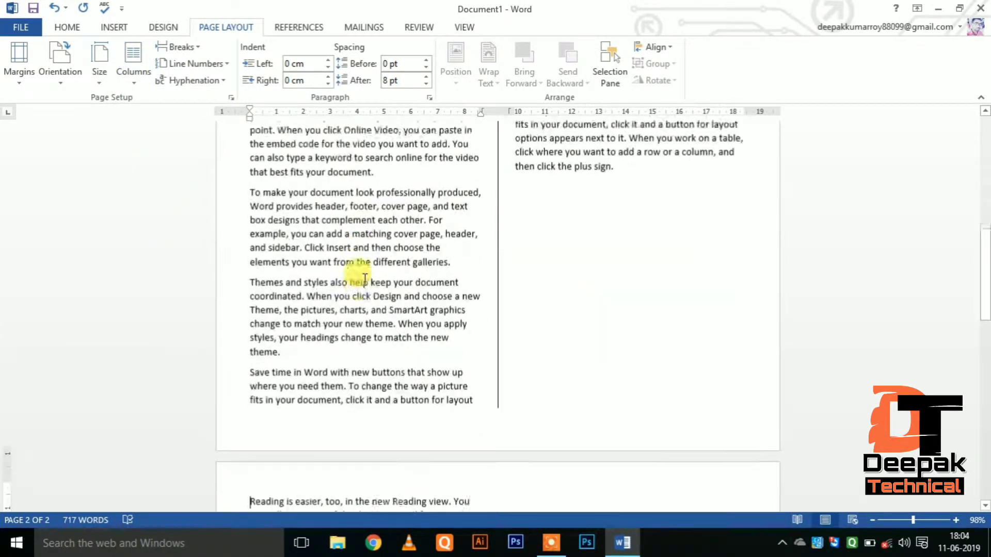
- Insert a column break before 'text you want' to push it into the right-hand column on page 2
scroll(356, 268, down, 5)
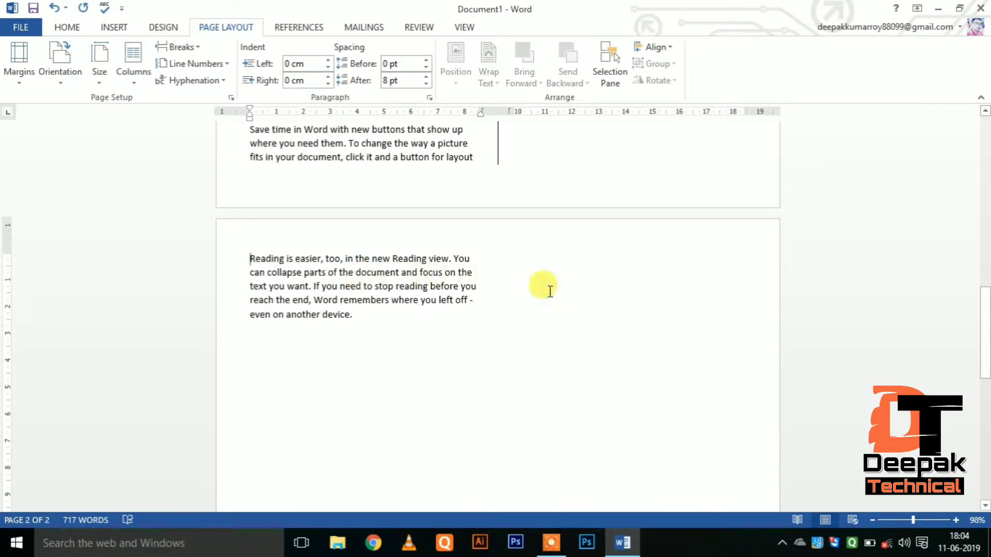
mouse_move(249, 287)
mouse_down()
mouse_move(334, 318)
mouse_move(368, 317)
mouse_up()
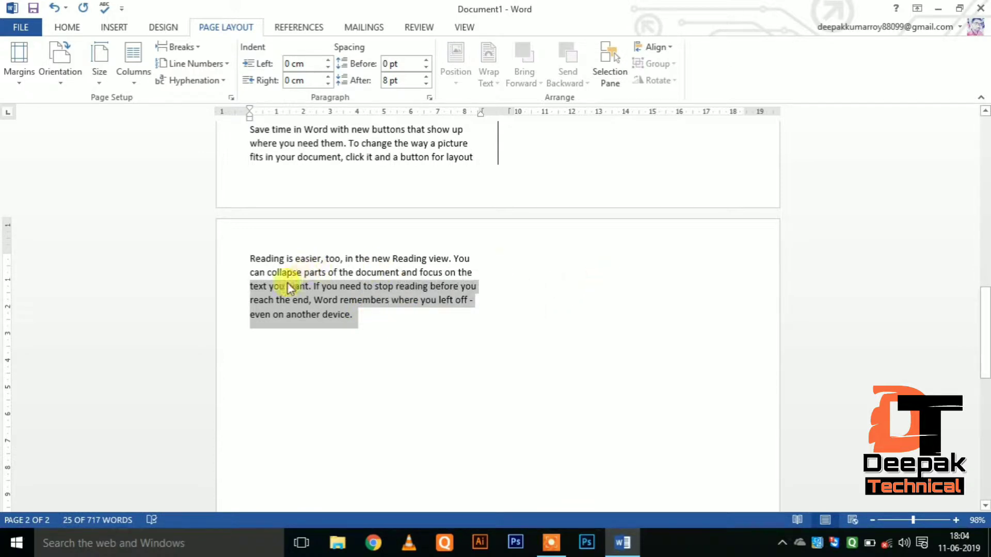
click(248, 285)
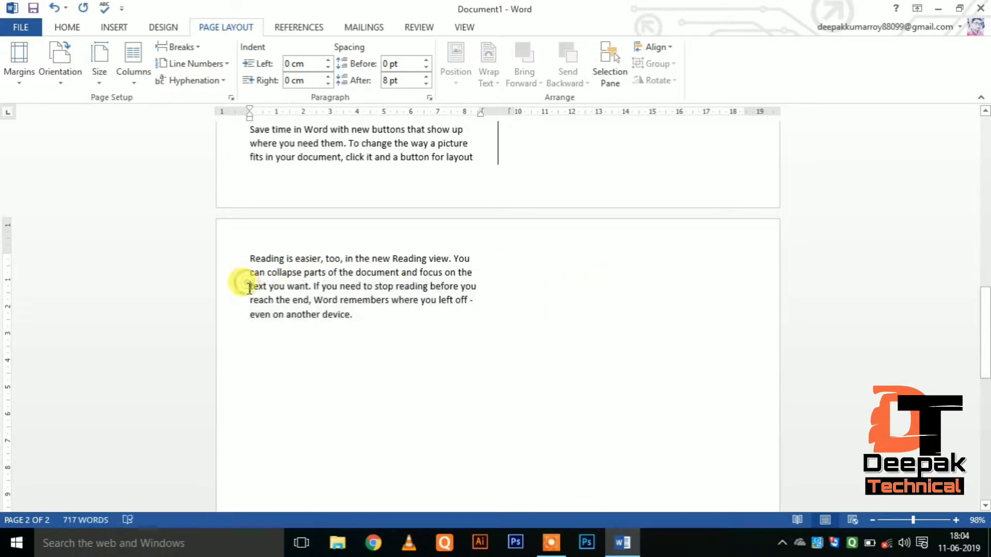
click(183, 47)
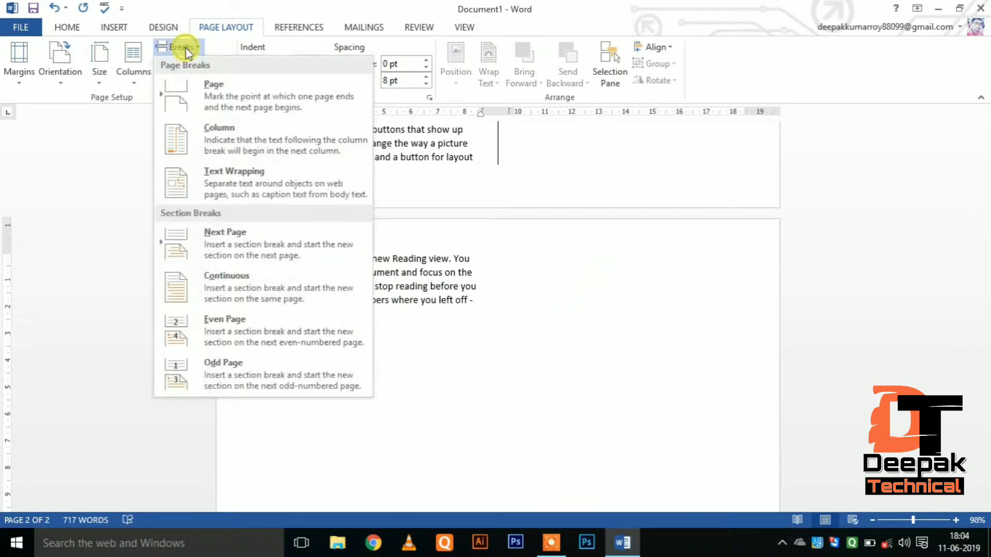
click(232, 140)
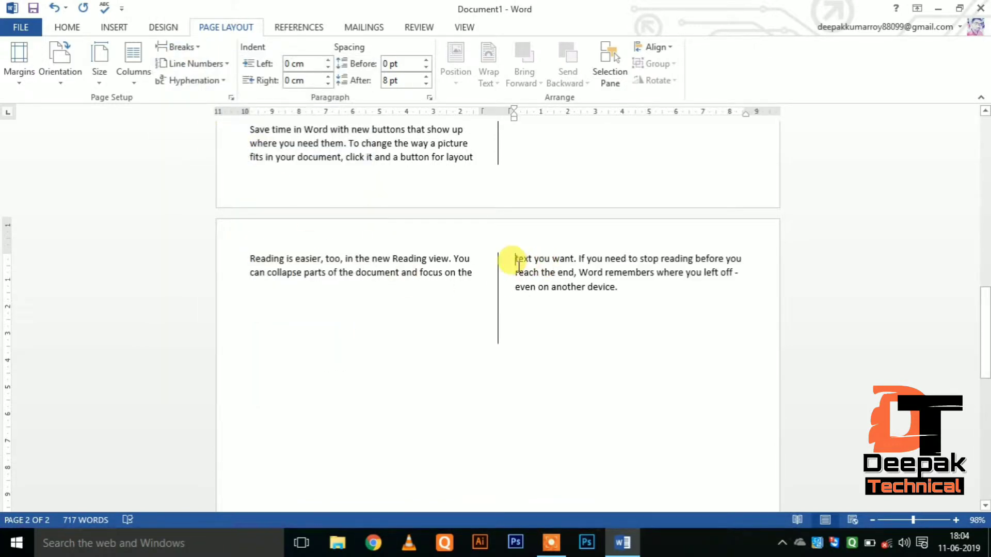
scroll(635, 280, up, 3)
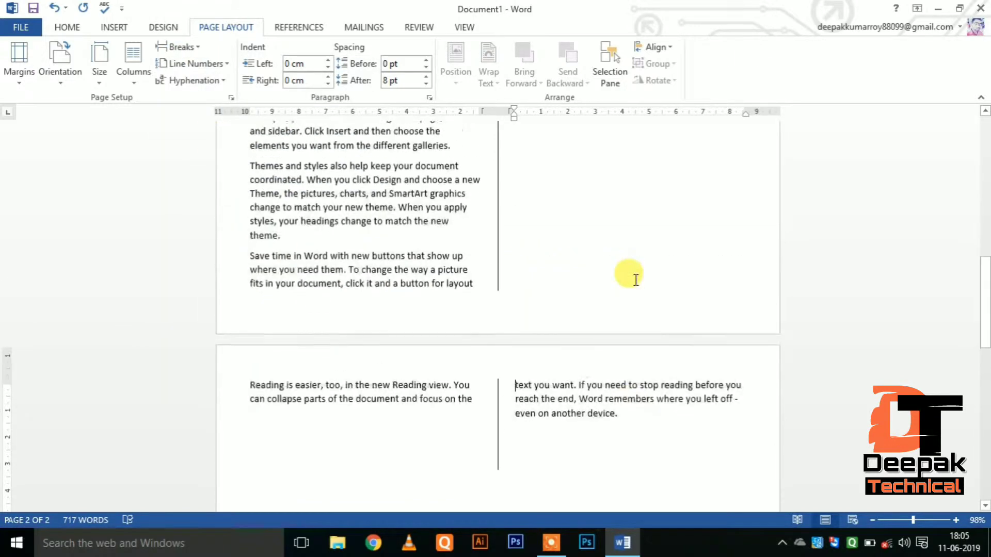
scroll(635, 280, up, 3)
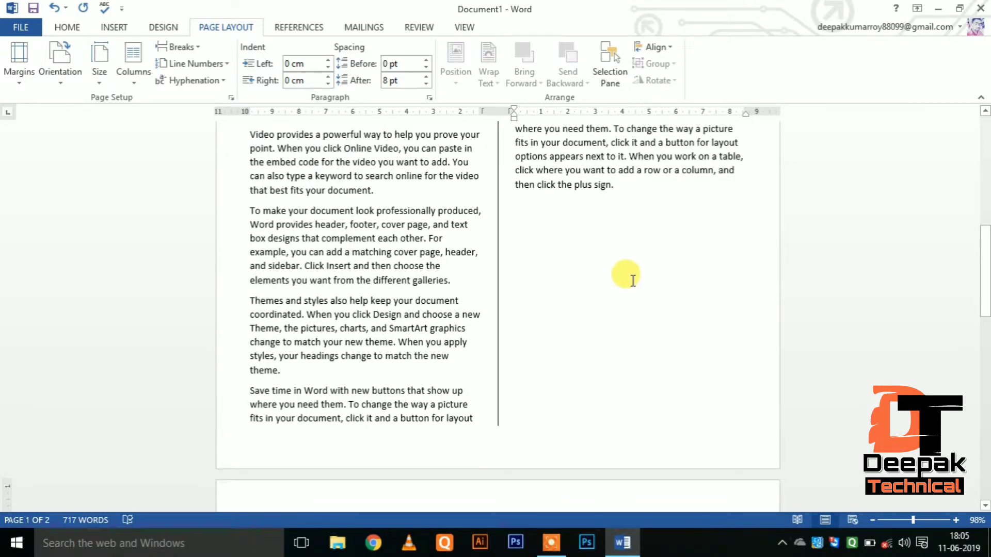
- Dismiss the Breaks menu and select all the two-column text from the top of page 1
click(181, 48)
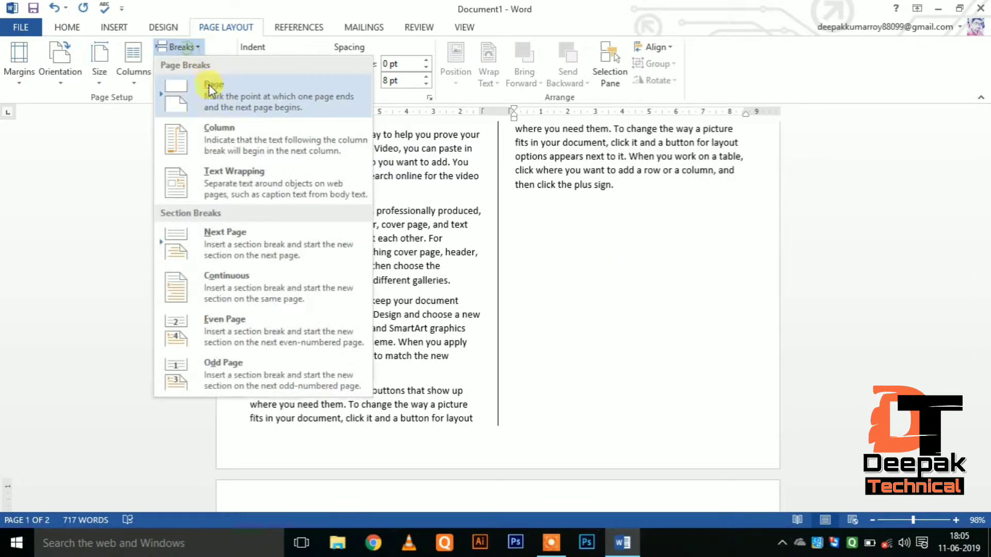
click(559, 272)
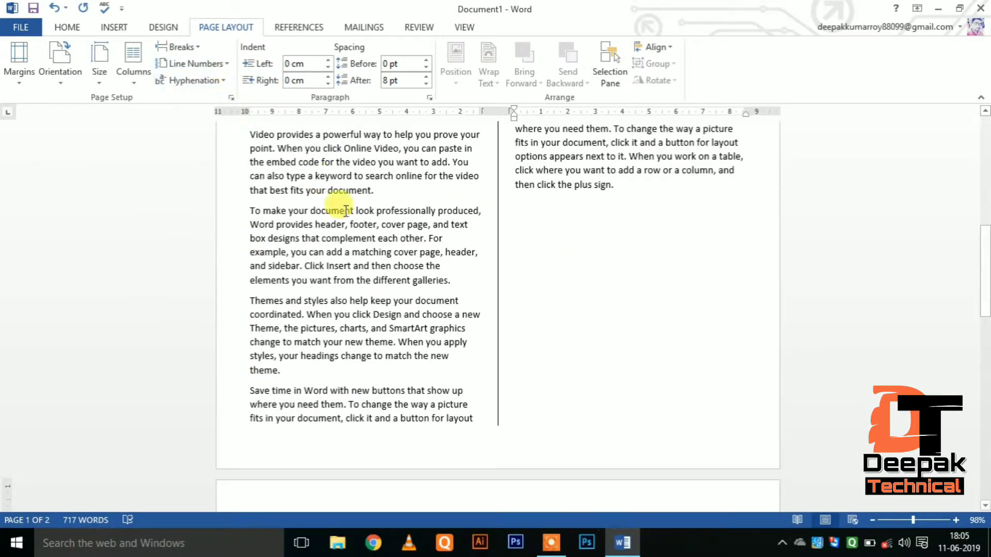
scroll(361, 226, up, 4)
scroll(361, 226, up, 3)
scroll(361, 227, up, 3)
scroll(364, 232, up, 1)
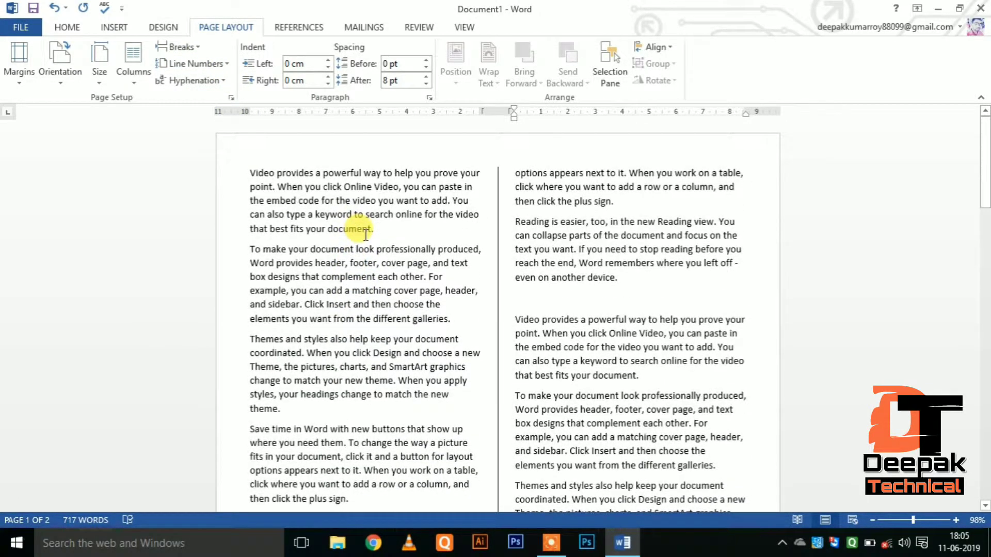
scroll(361, 232, down, 2)
scroll(359, 231, down, 3)
scroll(361, 228, down, 3)
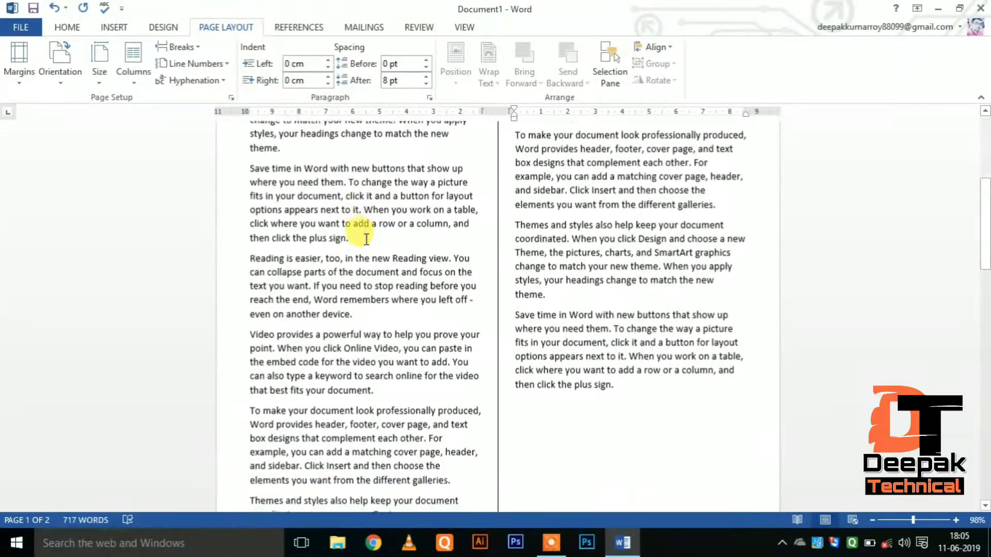
scroll(364, 235, up, 5)
scroll(365, 238, up, 3)
mouse_move(240, 163)
mouse_down()
mouse_move(565, 548)
mouse_move(542, 382)
mouse_up()
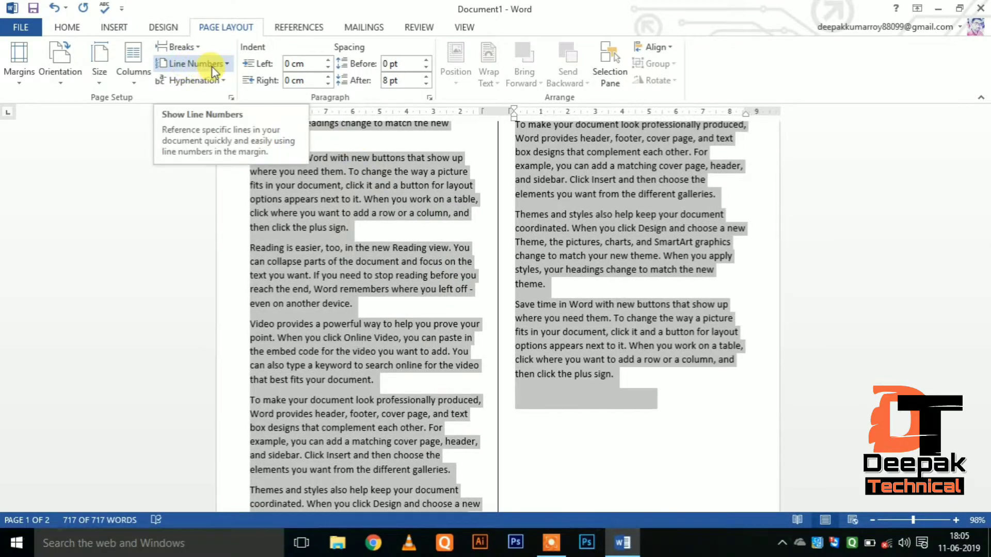
- Apply Continuous line numbering so numbers run down both columns, reaching 88 on page 2
click(212, 67)
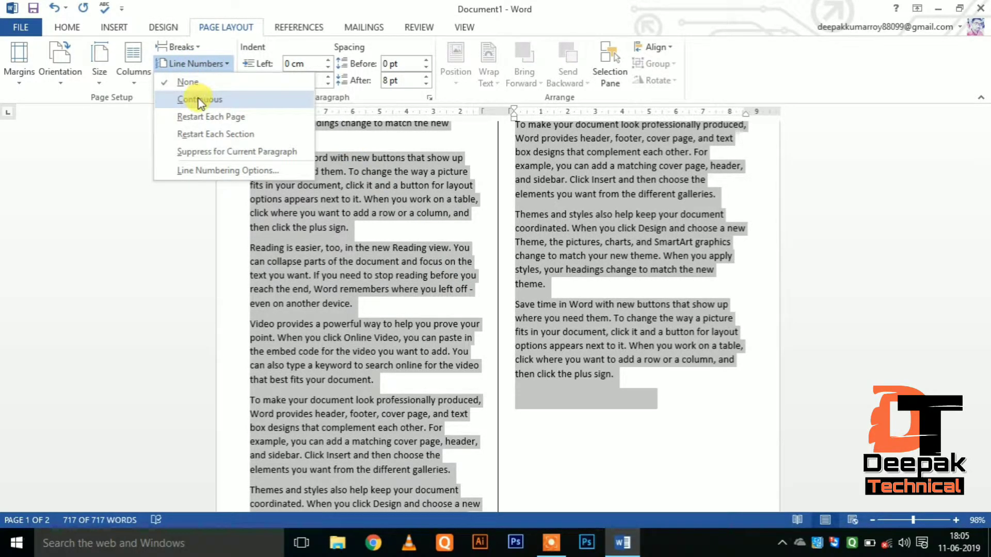
click(198, 98)
click(376, 289)
scroll(449, 338, down, 10)
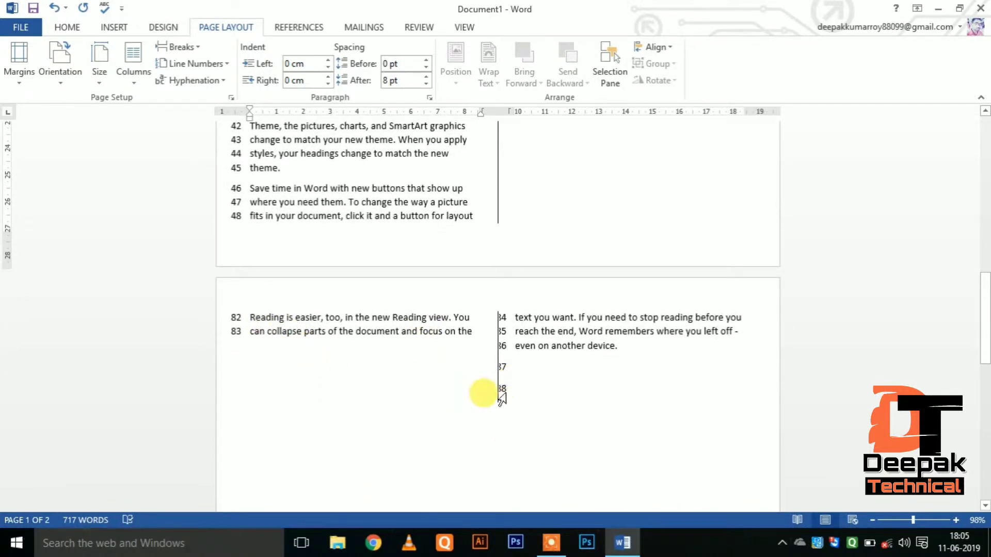
scroll(508, 389, up, 1)
scroll(495, 384, up, 7)
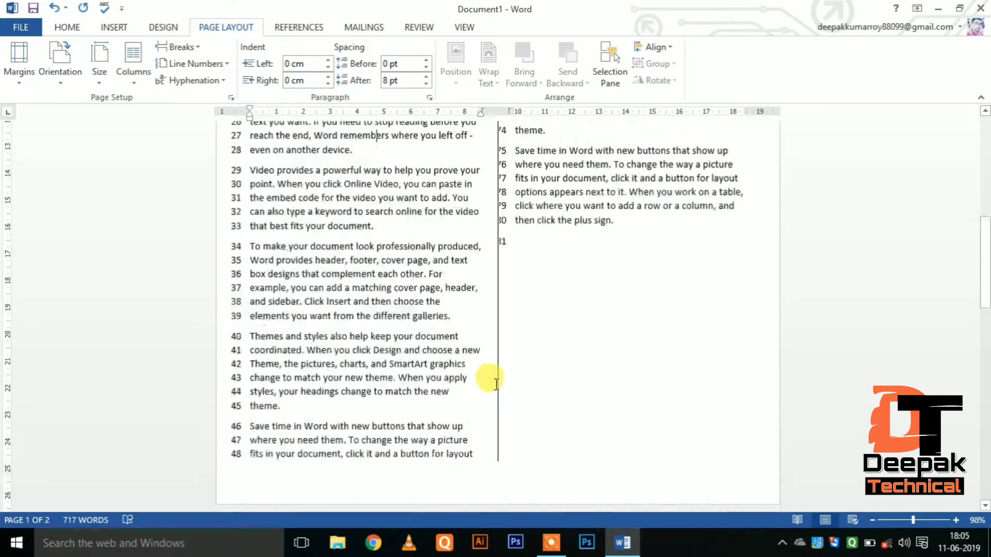
scroll(273, 412, down, 3)
scroll(387, 309, up, 3)
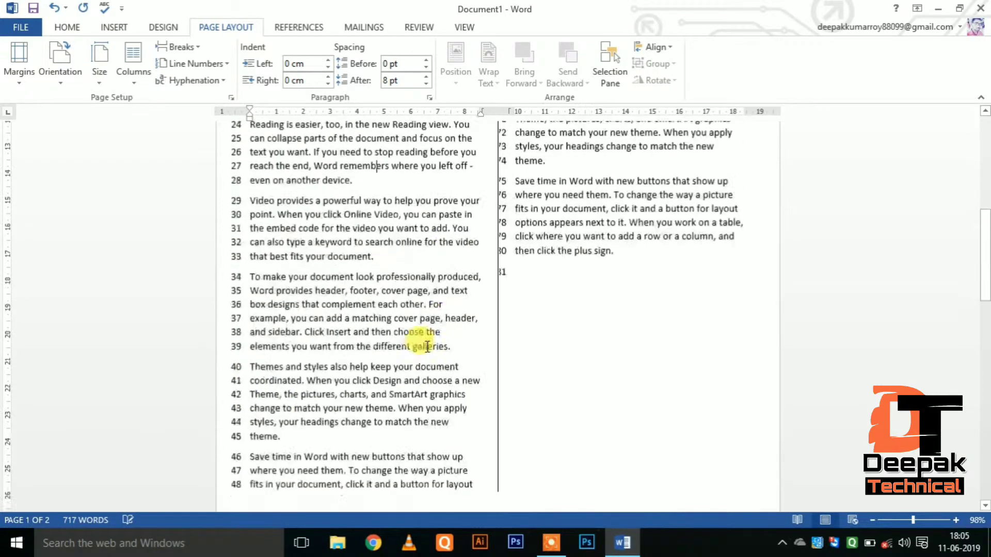
scroll(524, 278, up, 1)
scroll(513, 311, down, 4)
scroll(471, 332, down, 6)
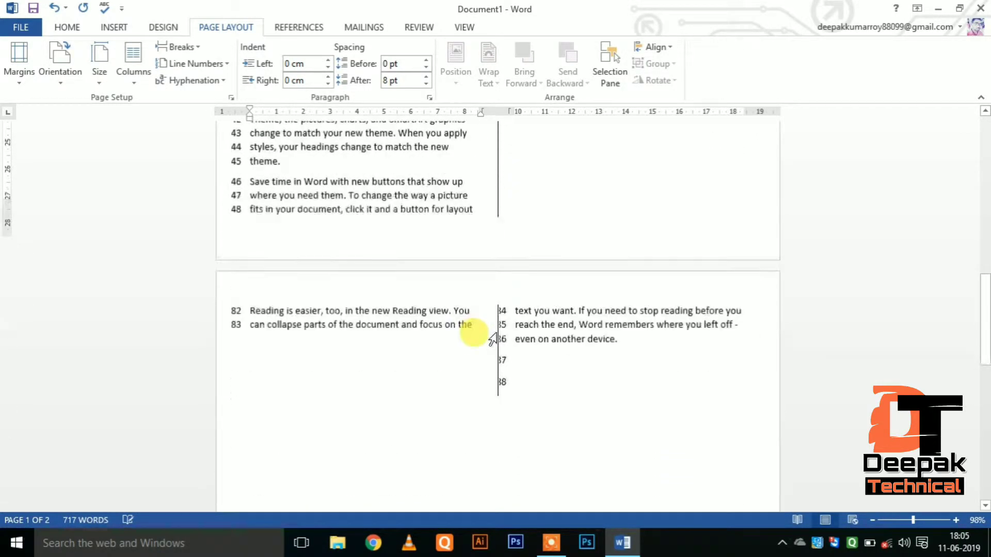
scroll(479, 330, up, 5)
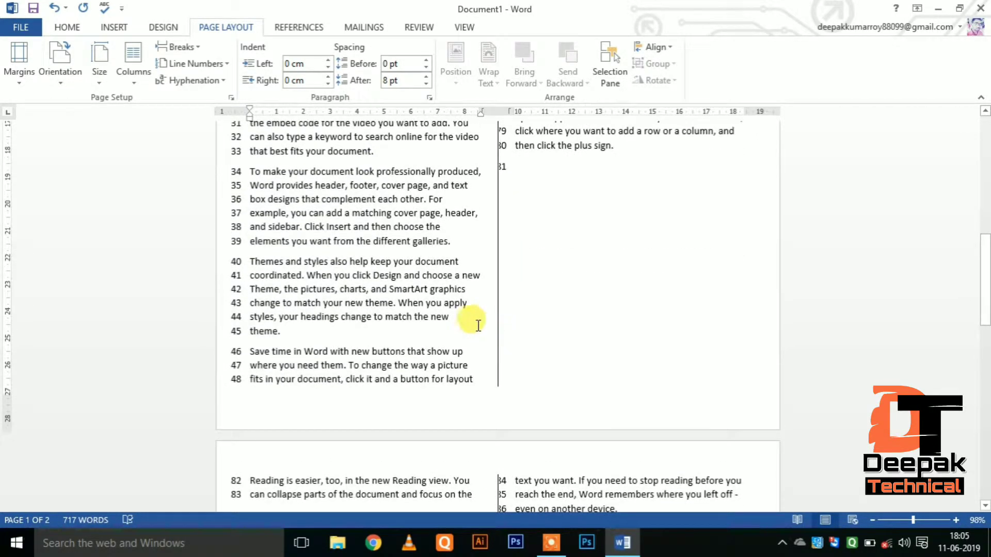
scroll(418, 318, up, 5)
scroll(361, 289, up, 5)
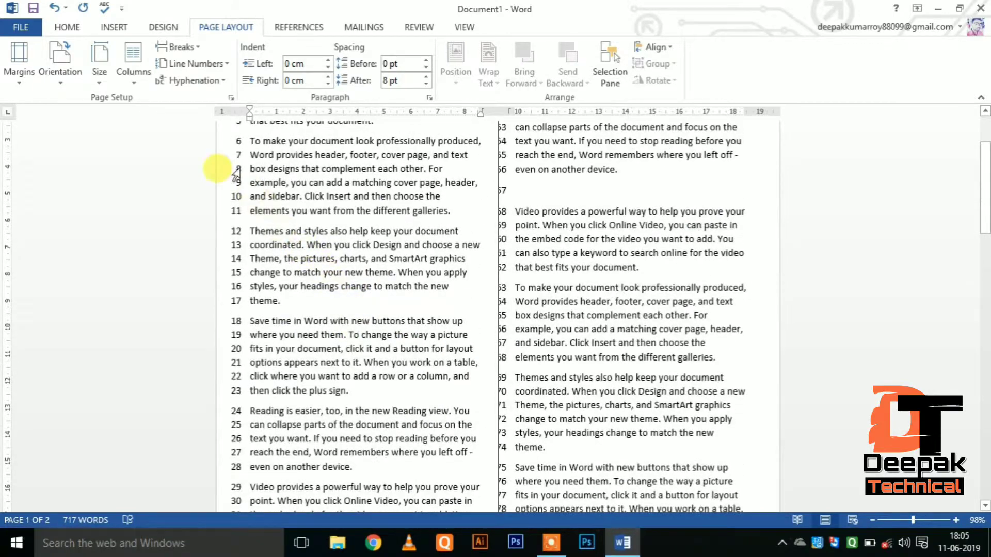
scroll(232, 176, up, 3)
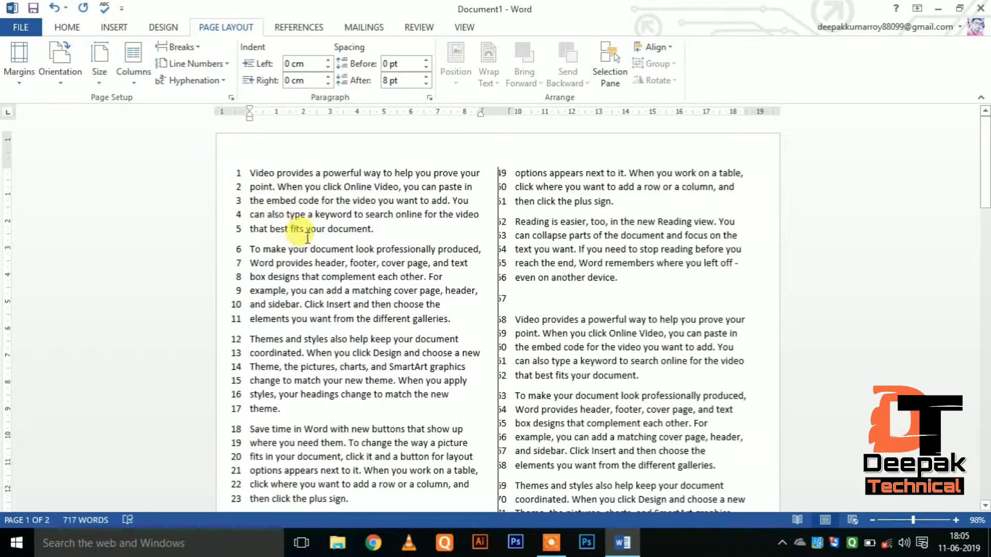
- Reset line numbers on all text from None to Continuous, then close Document1 with Don't Save
key(ctrl+a)
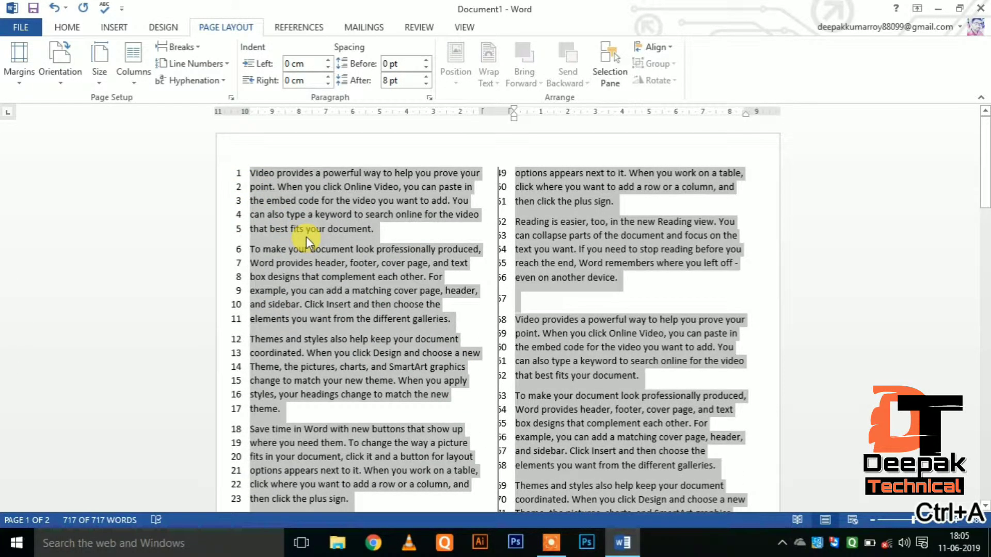
click(191, 64)
click(196, 84)
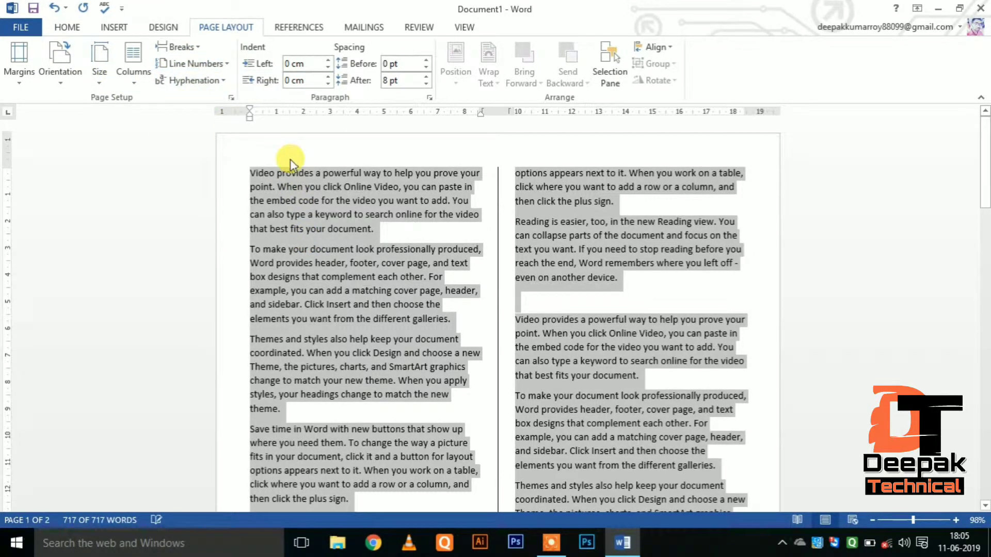
click(195, 64)
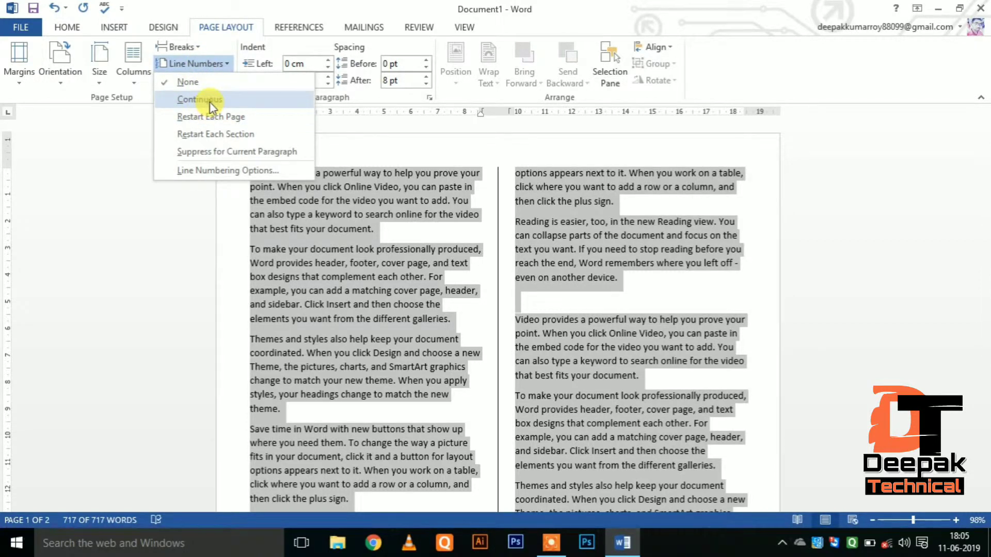
click(210, 103)
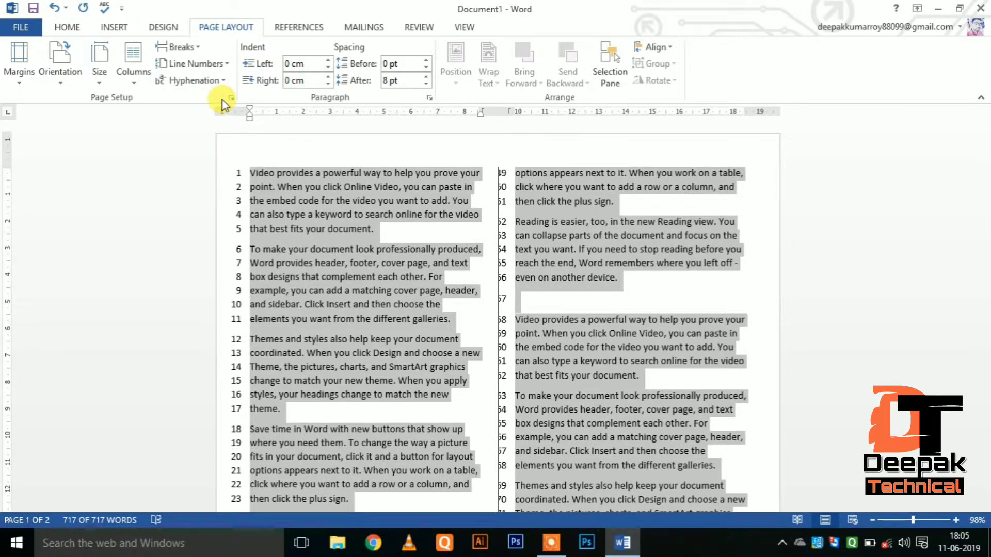
click(280, 286)
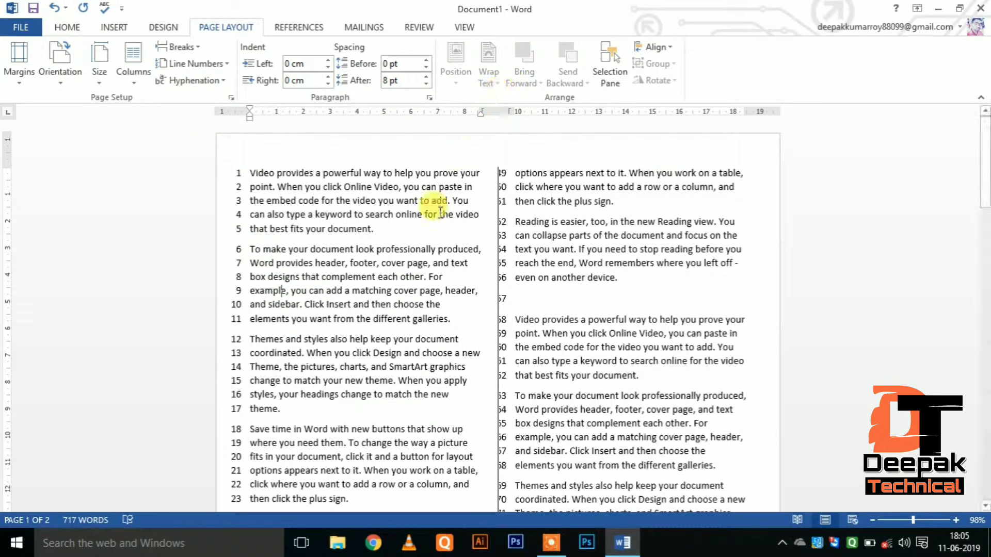
click(980, 7)
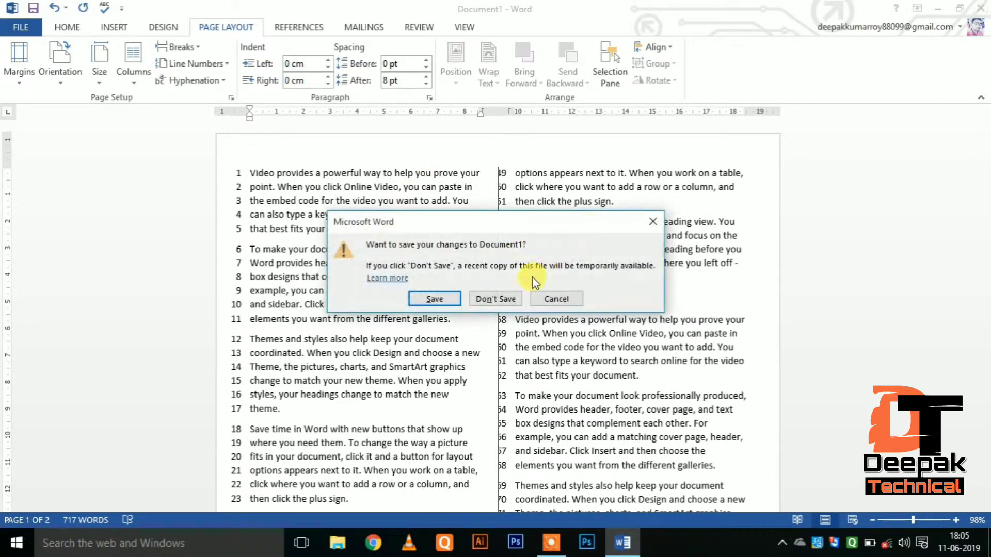
click(500, 299)
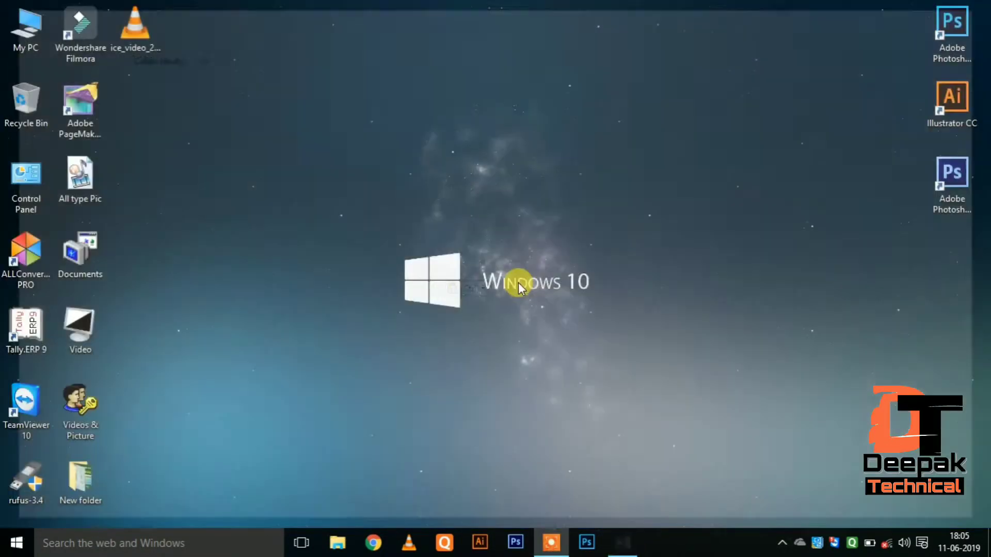